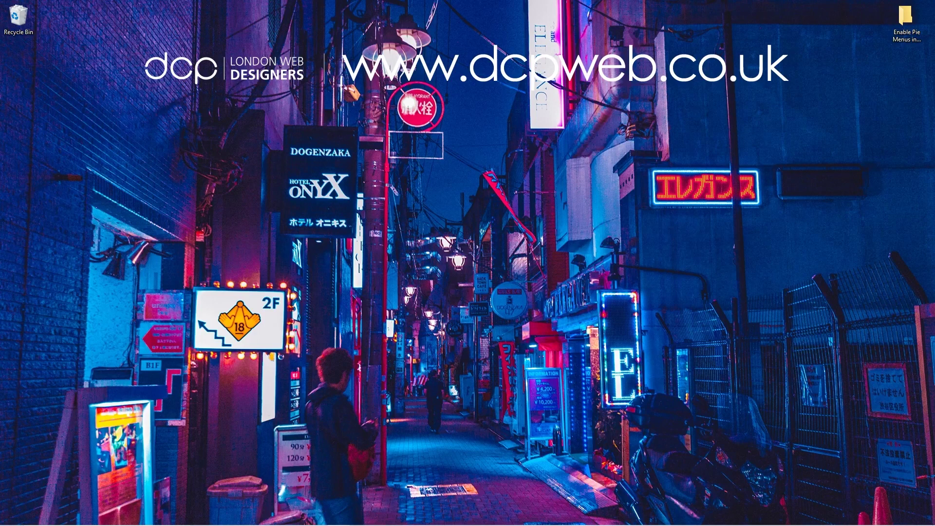
Step: Launch Blender from the taskbar and dismiss the splash screen to show the default cube scene
mouse_move(510, 519)
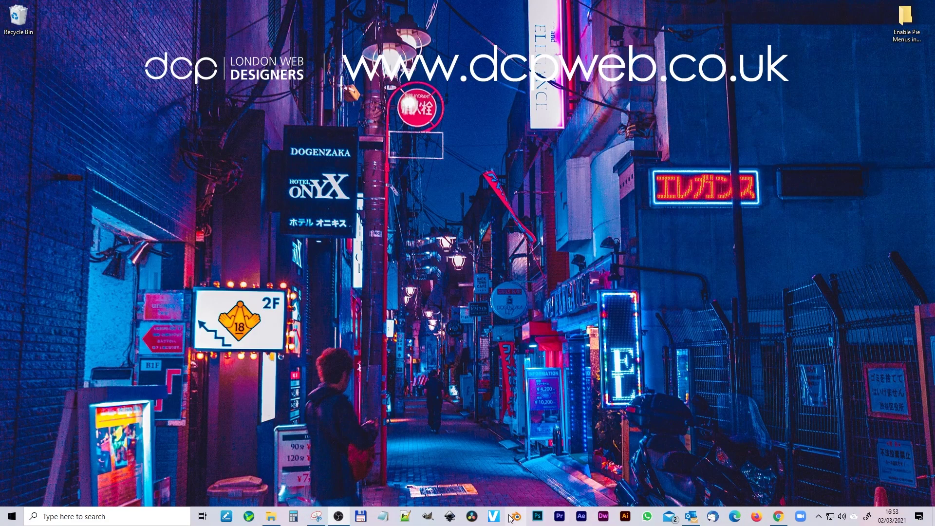
left_click(511, 517)
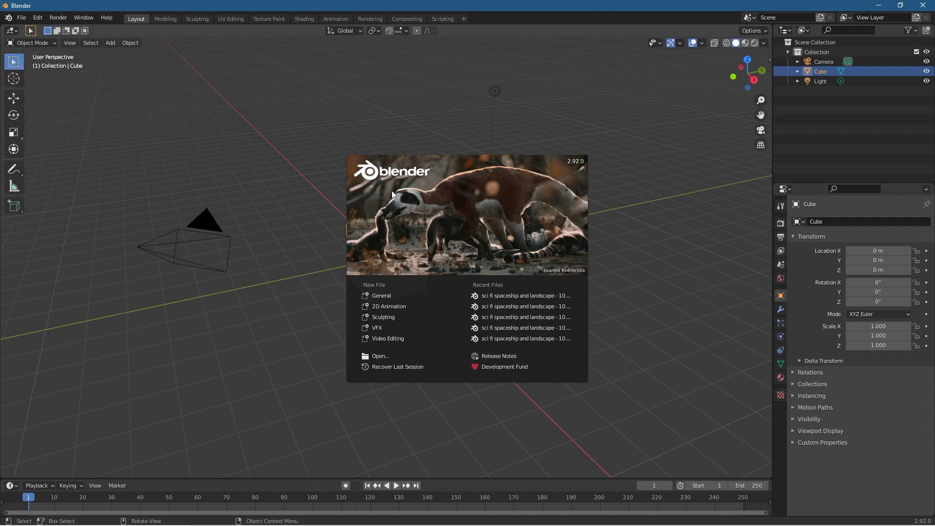
left_click(305, 251)
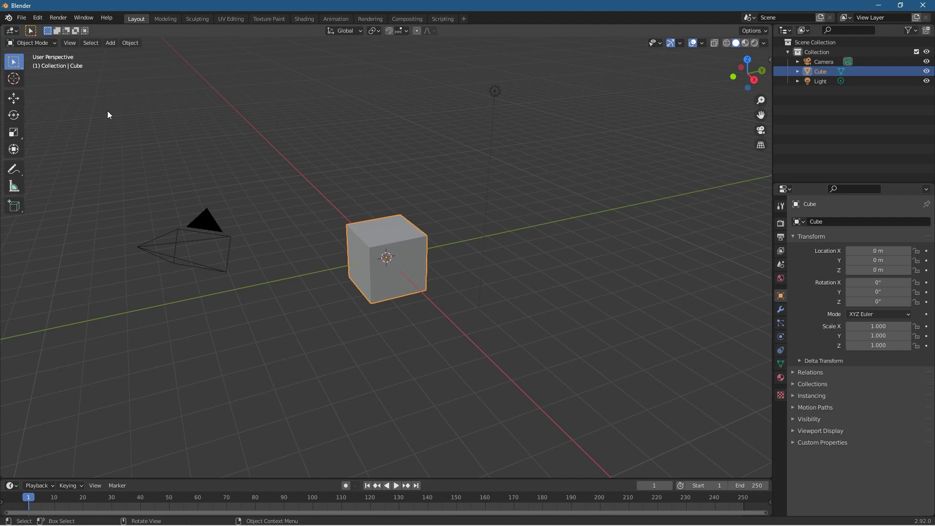
Step: Search the add-ons for 'pie' and enable Interface: 3D Viewport Pie Menus
left_click(38, 18)
left_click(62, 156)
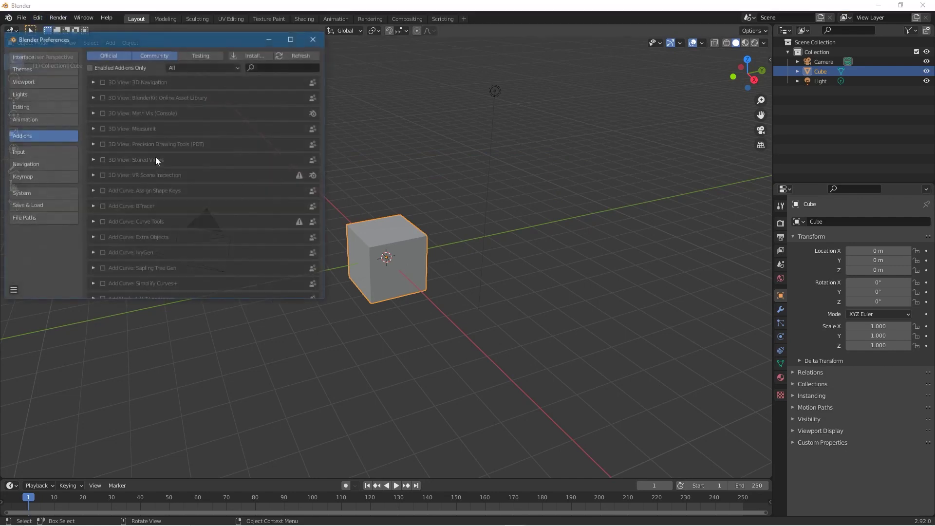
left_click(273, 65)
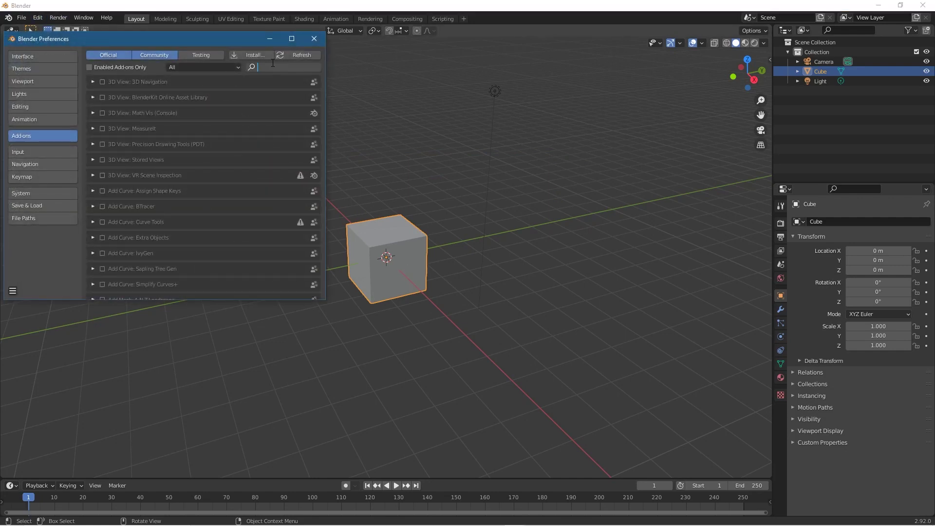
type("pie")
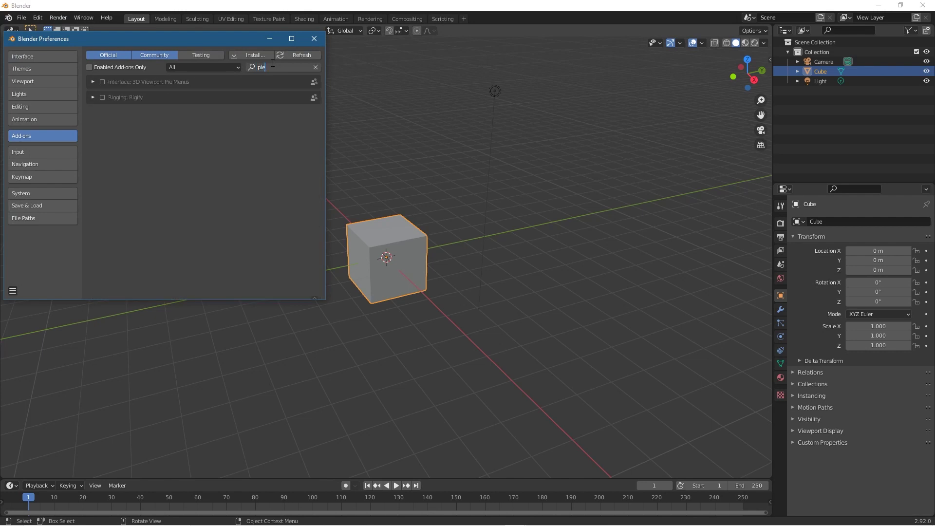
left_click(100, 81)
left_click(103, 83)
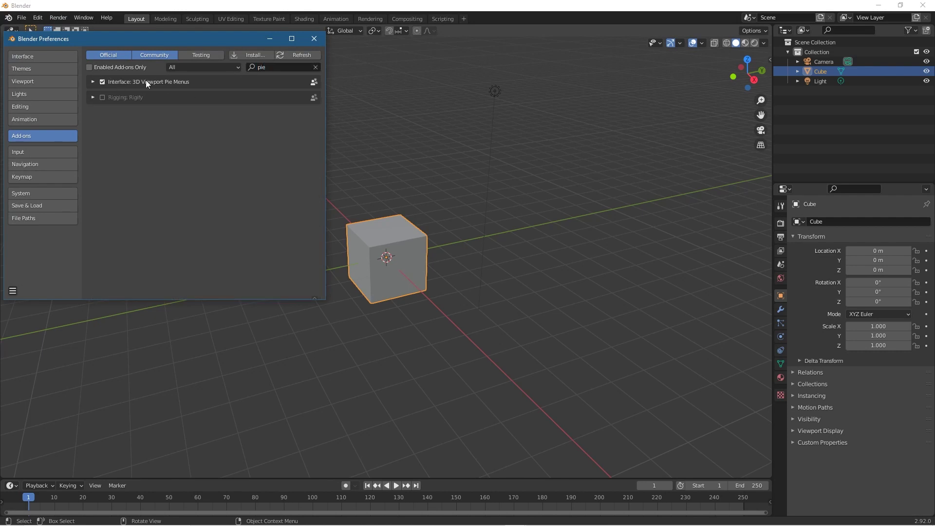
Step: Save the preferences so the add-on stays on, and close the Preferences window
left_click(14, 291)
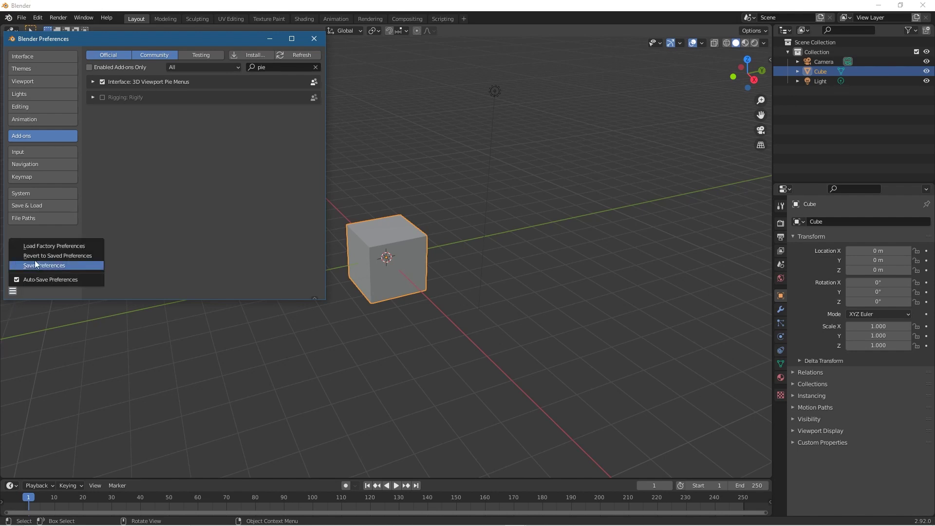
left_click(42, 280)
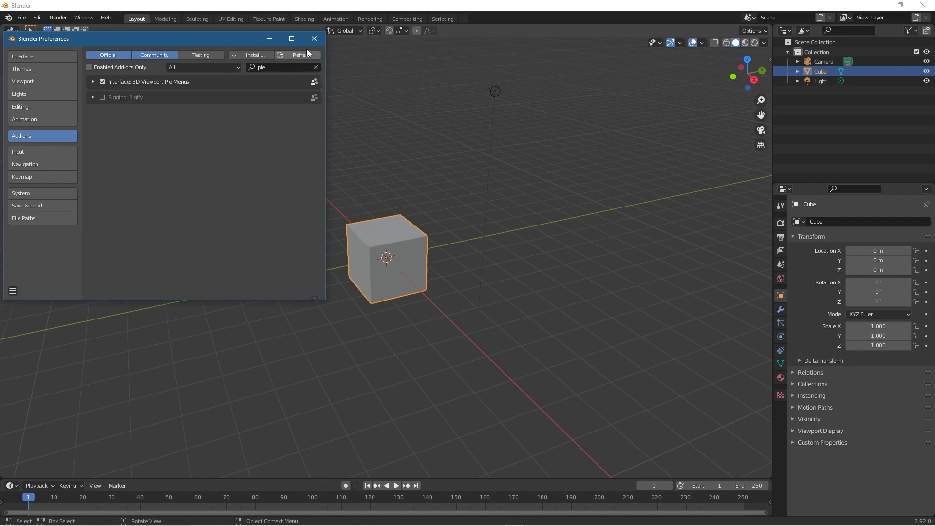
left_click(313, 39)
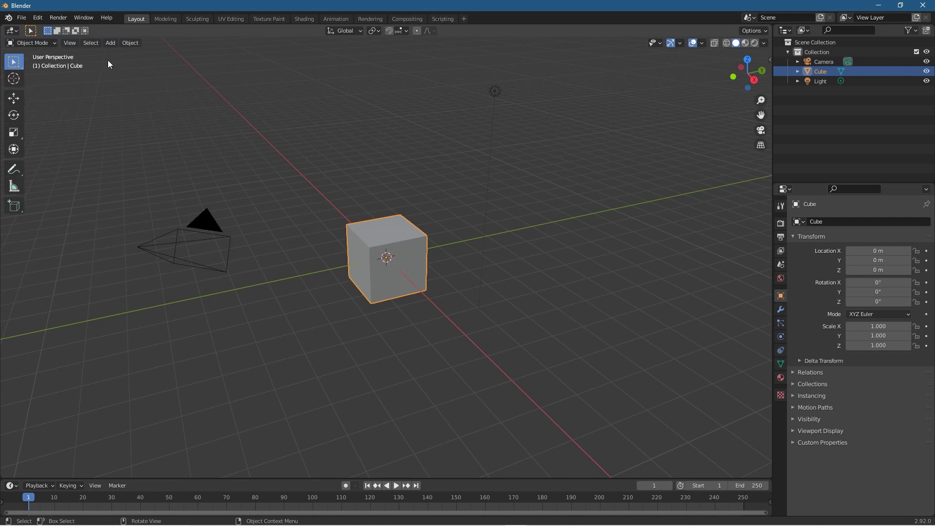
left_click(37, 18)
left_click(65, 156)
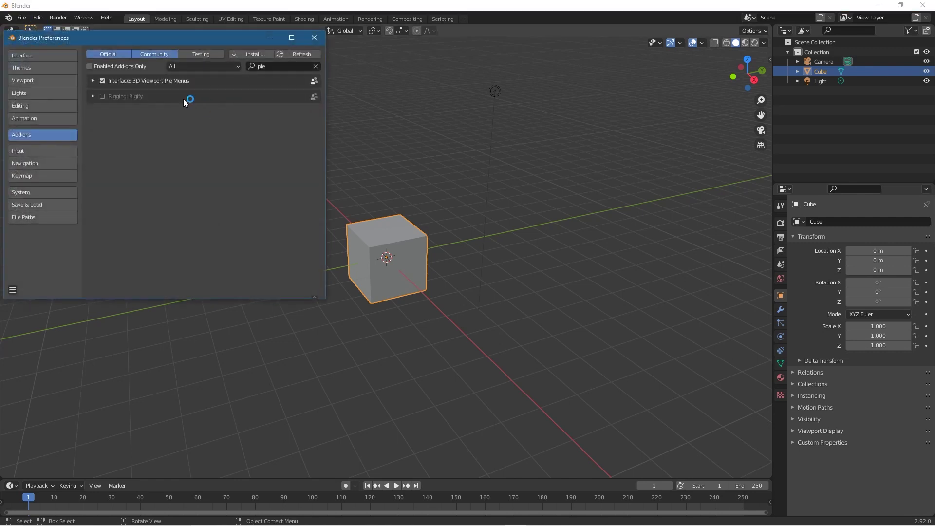
left_click(92, 80)
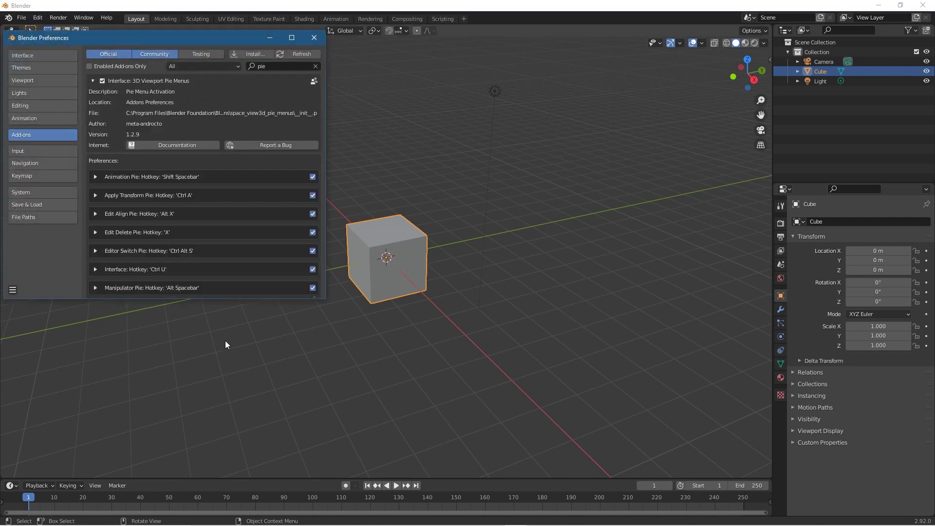
left_click_drag(243, 299, 252, 490)
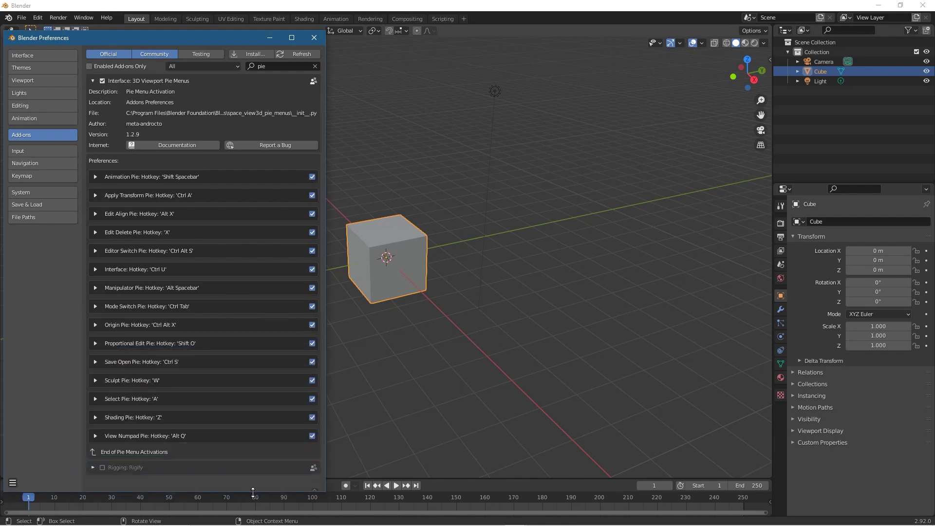
left_click(314, 35)
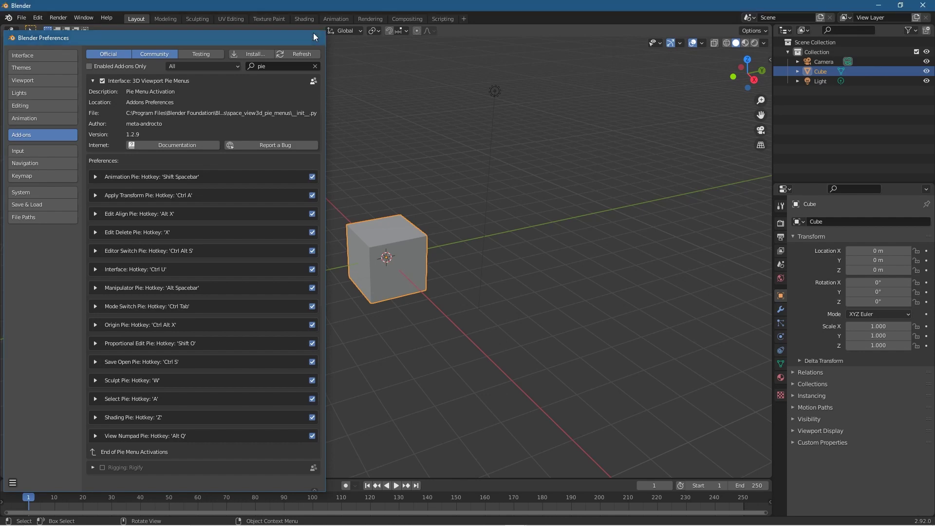
left_click(553, 325)
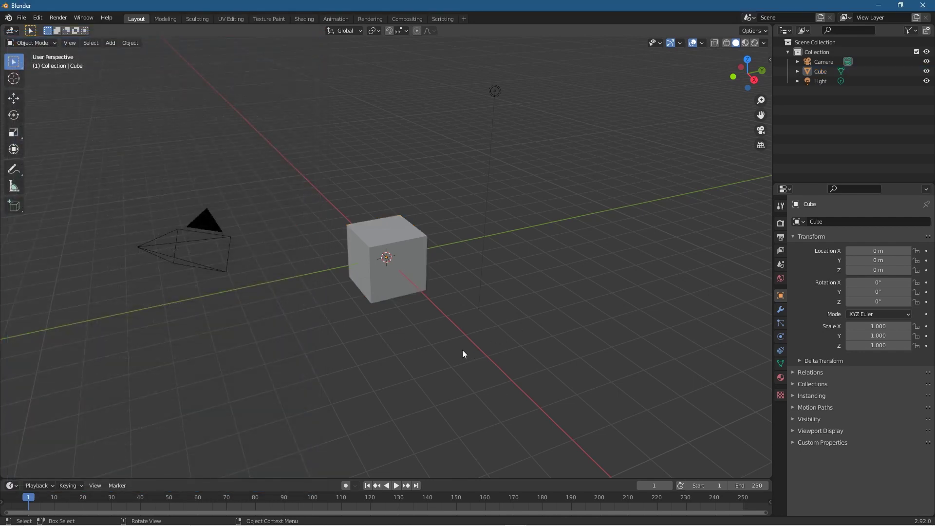
Step: Reset the 3D cursor to world origin, then place it on the green axis right of the cube
left_click(416, 264)
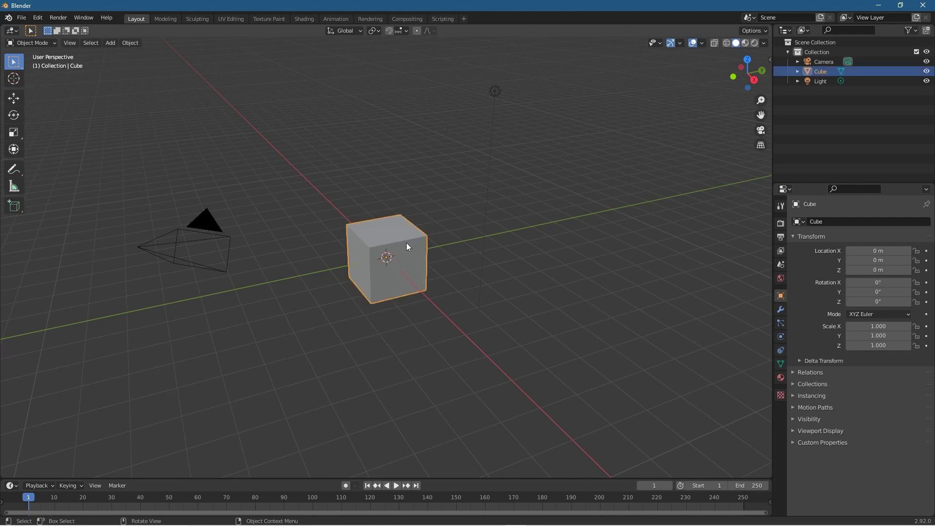
key("shift")
key("shift+s")
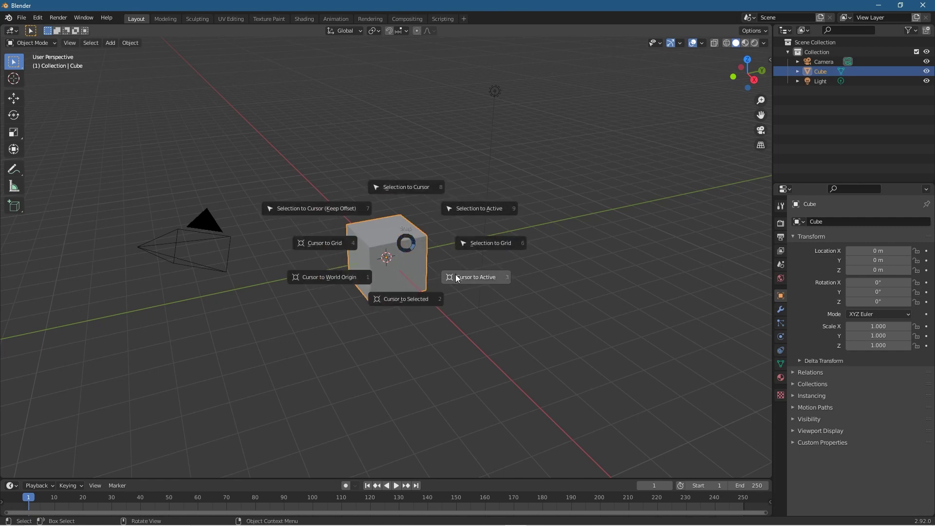
left_click(341, 359)
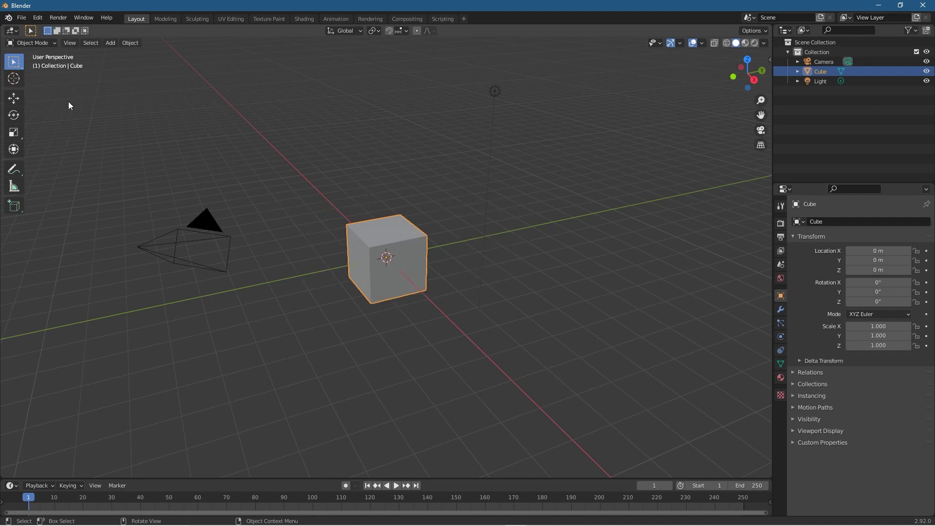
left_click(14, 78)
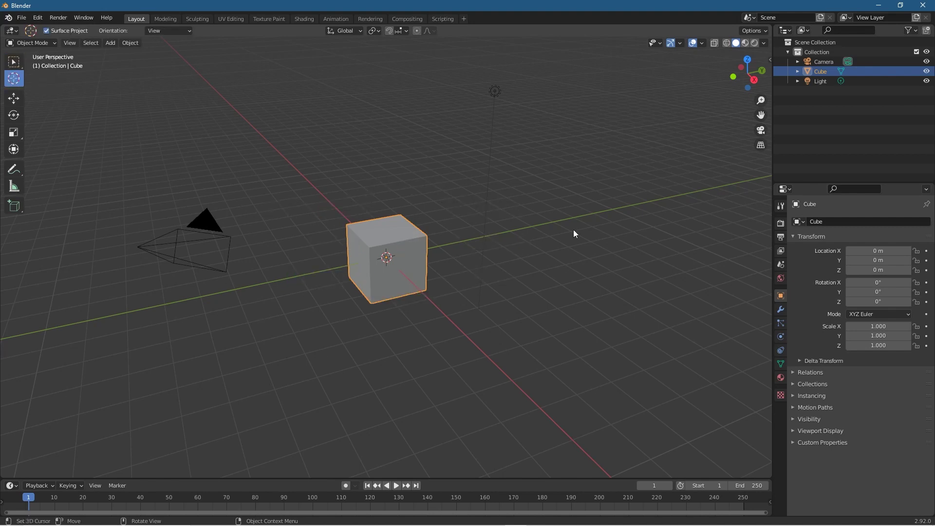
left_click(606, 209)
left_click(13, 61)
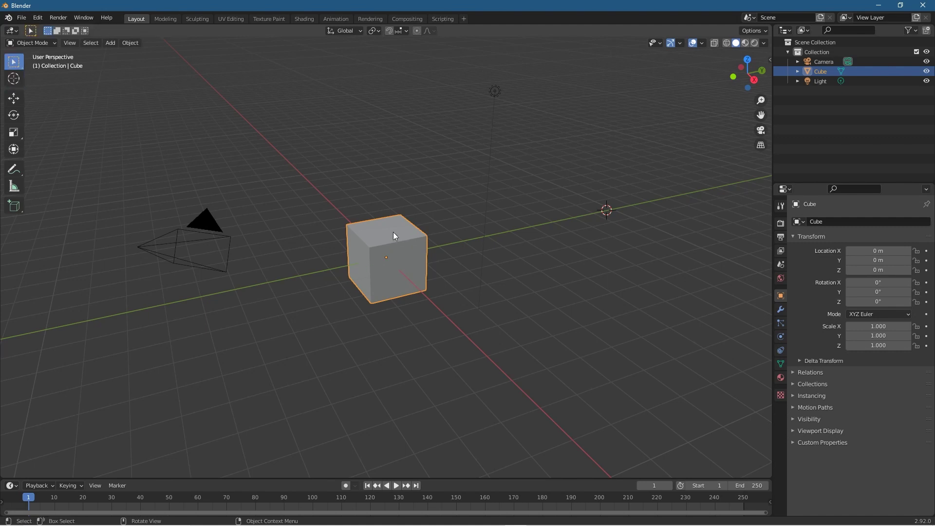
Step: Snap the cube to the 3D cursor at about 2.39, 7.05, 1.33 m
left_click(442, 363)
left_click(416, 259)
key("shift+s")
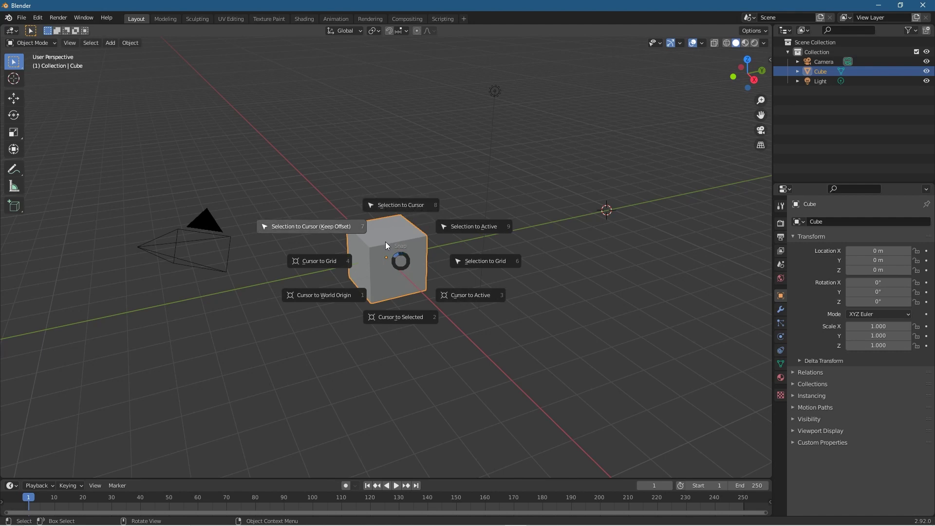
left_click(411, 204)
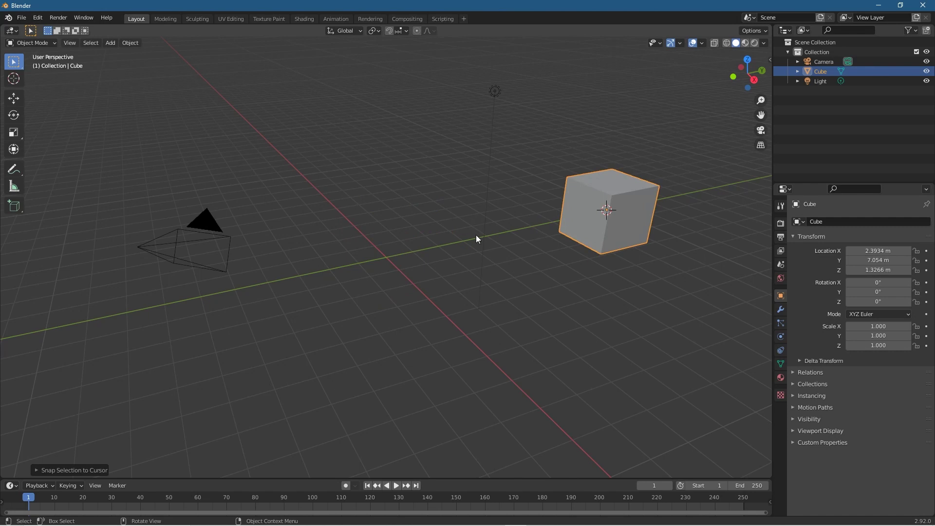
left_click(361, 239)
Step: Add a UV Sphere to the scene
key("shift+a")
mouse_move(392, 239)
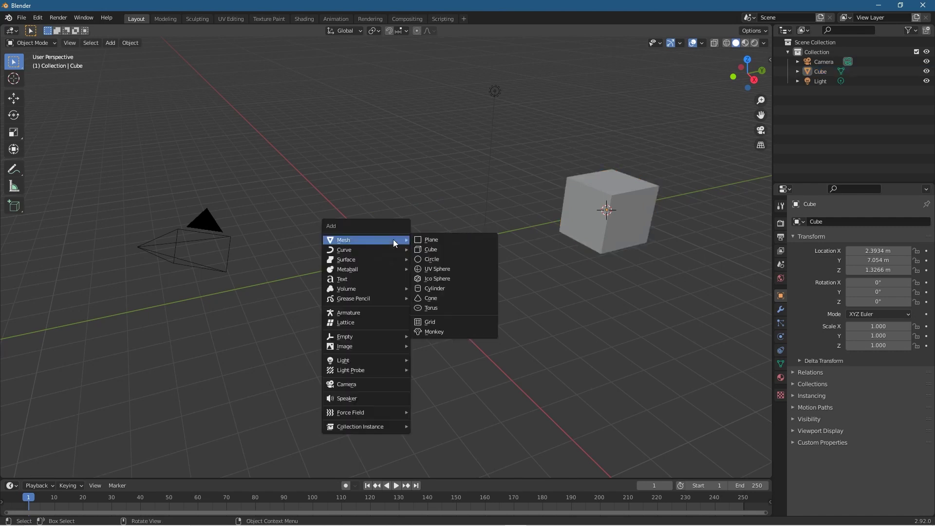
left_click(436, 269)
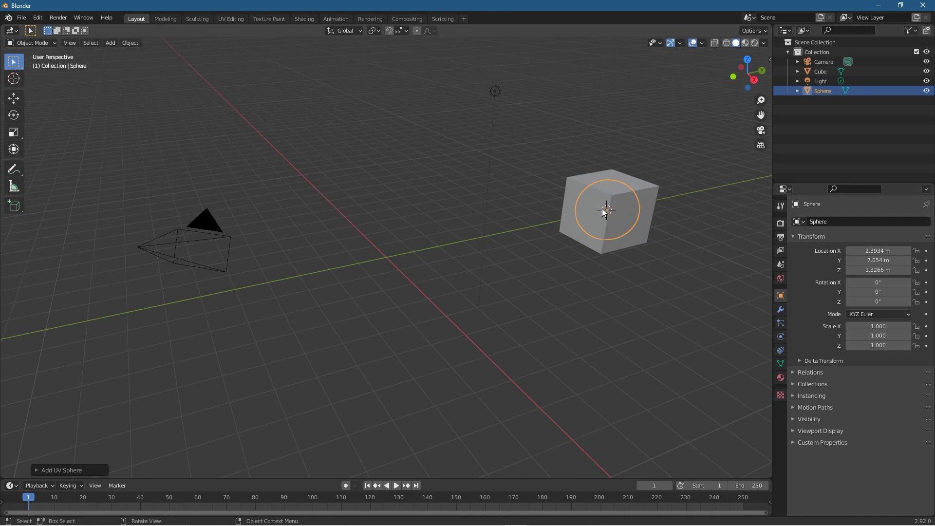
Step: Move the sphere near the camera and scale it up to 1.296
left_click_drag(608, 213, 294, 190)
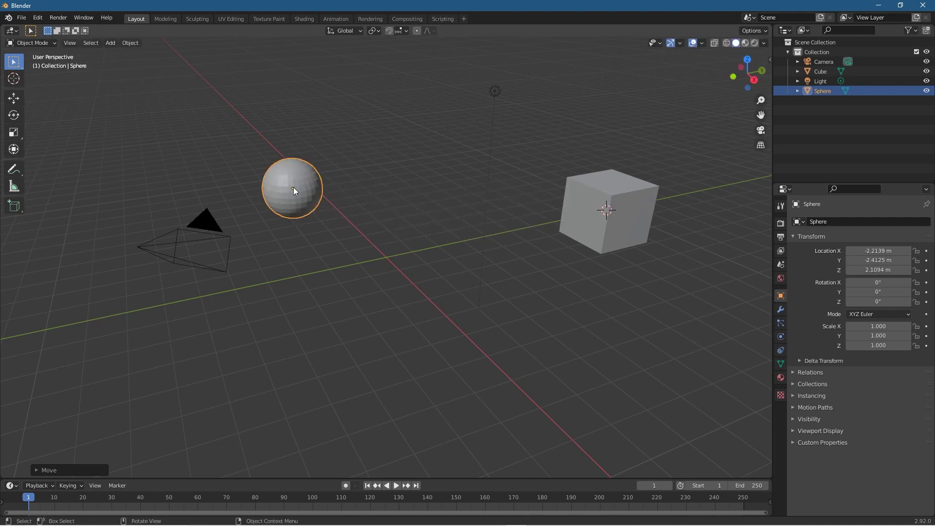
key("s")
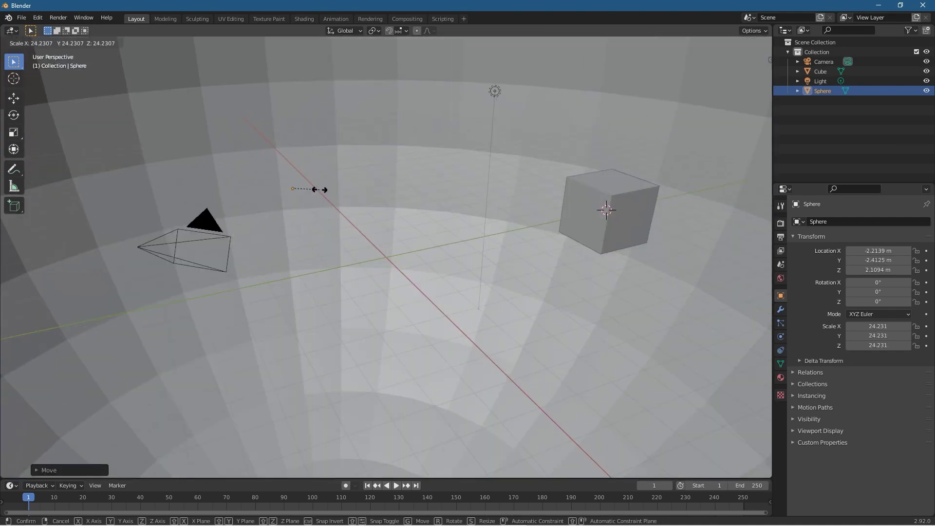
right_click(337, 197)
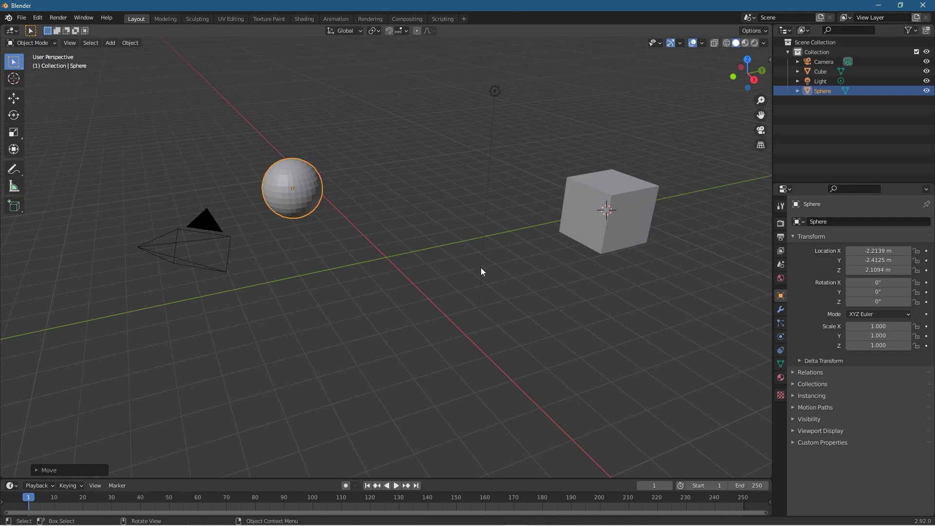
key("s")
left_click(552, 265)
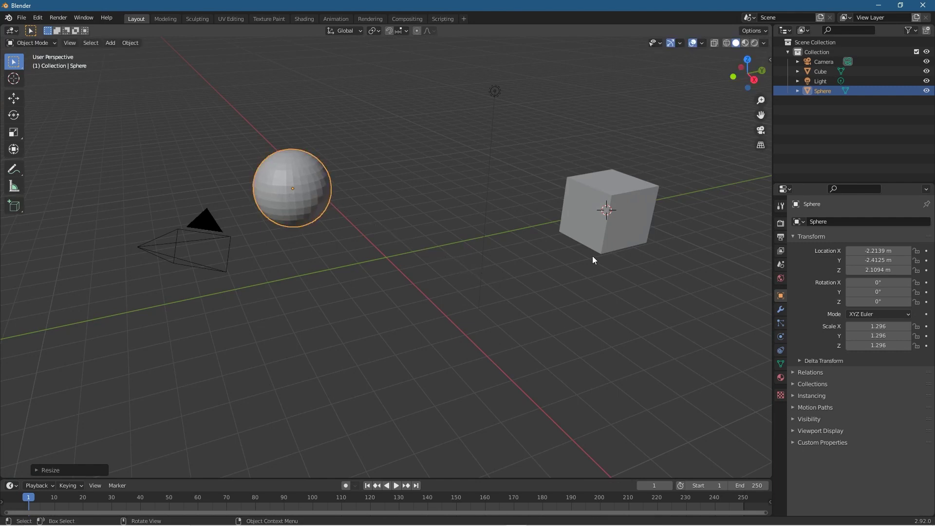
Step: Snap the cube onto the sphere's position using Selection to Active
left_click(606, 192)
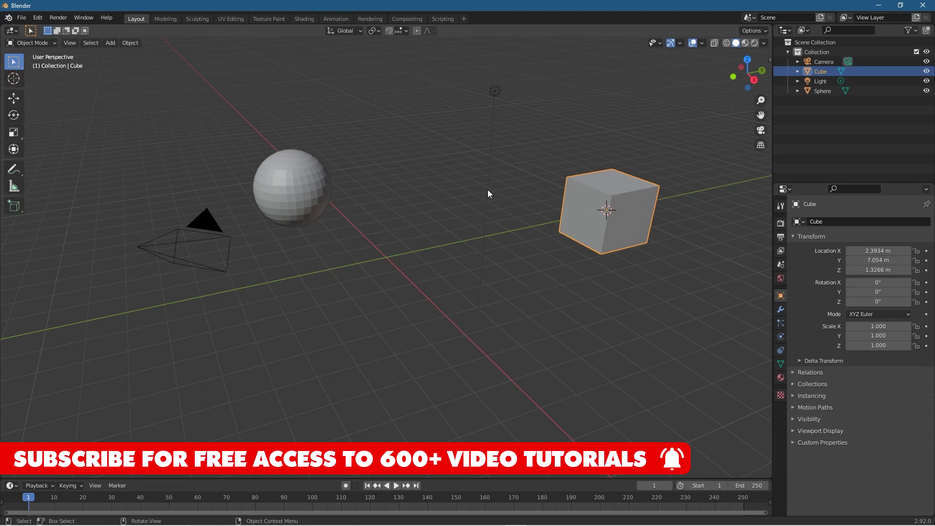
left_click(305, 177, "shift")
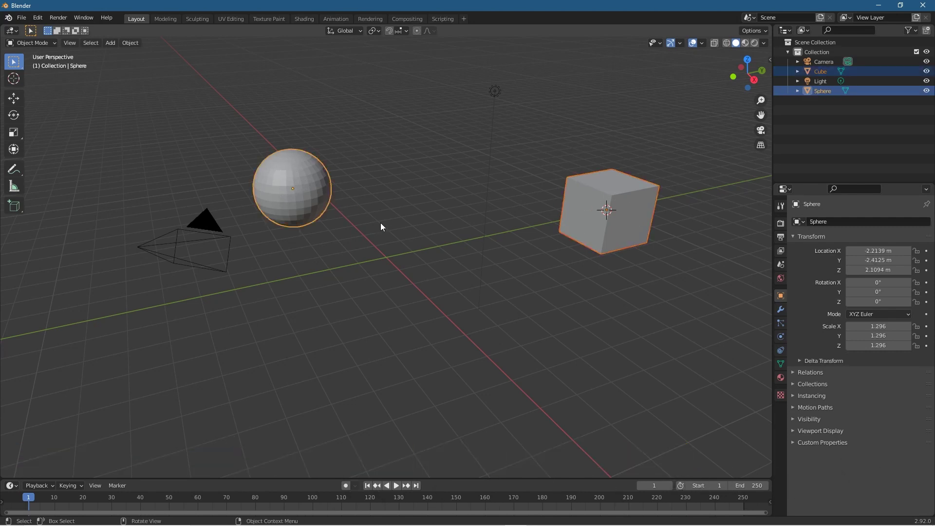
key("shift+s")
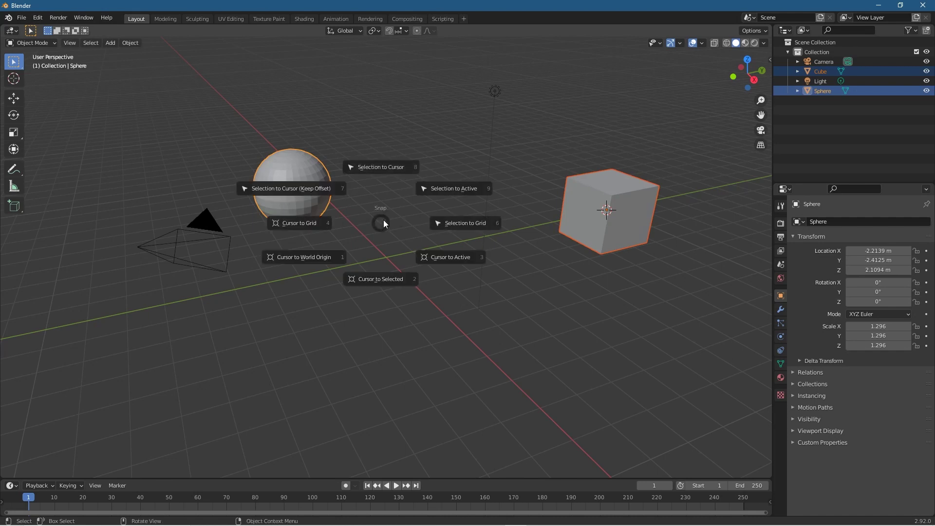
left_click(461, 188)
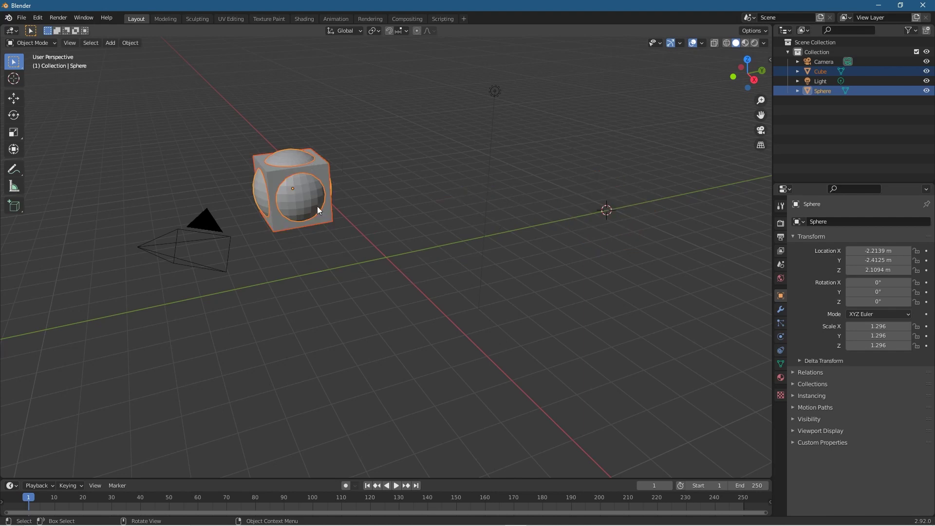
left_click(620, 212)
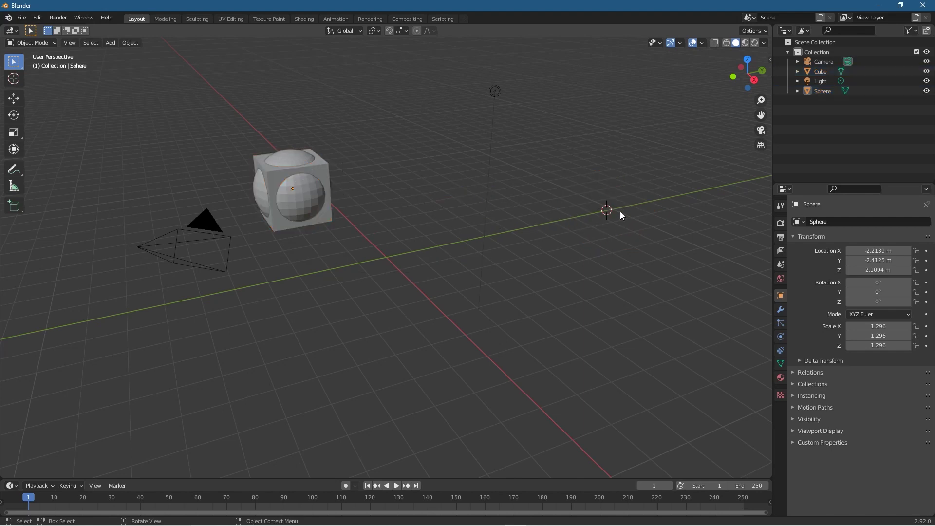
Step: Recenter the 3D cursor at origin and snap both cube and sphere there, at 0, 0, 0 m
key("shift")
key("shift+c")
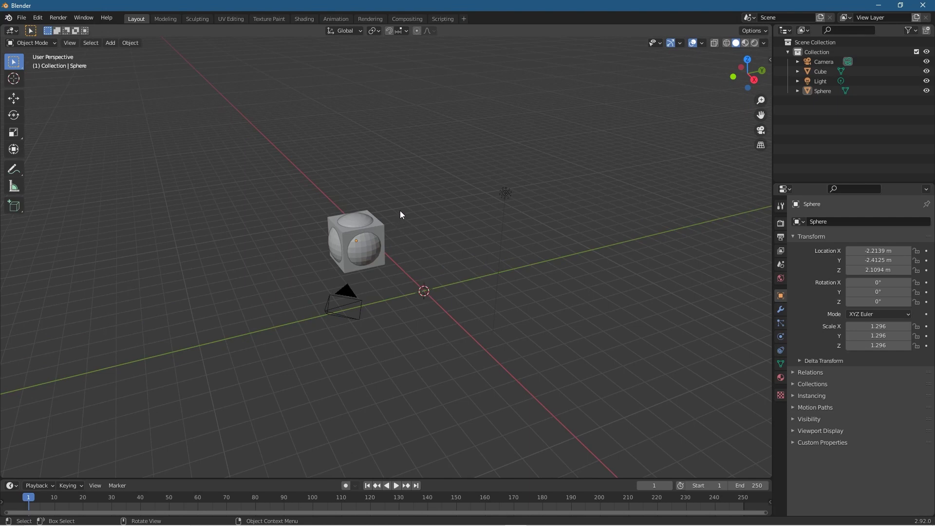
left_click_drag(407, 255, 297, 201)
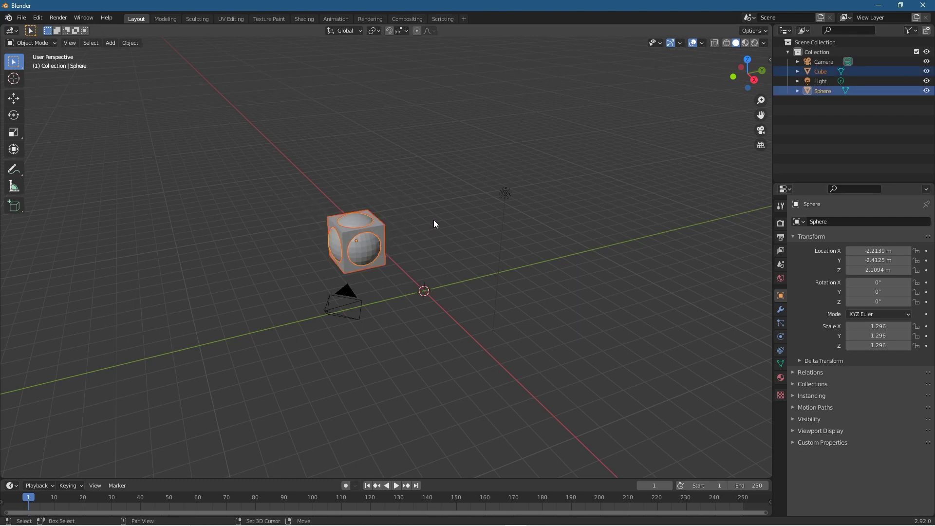
key("shift+s")
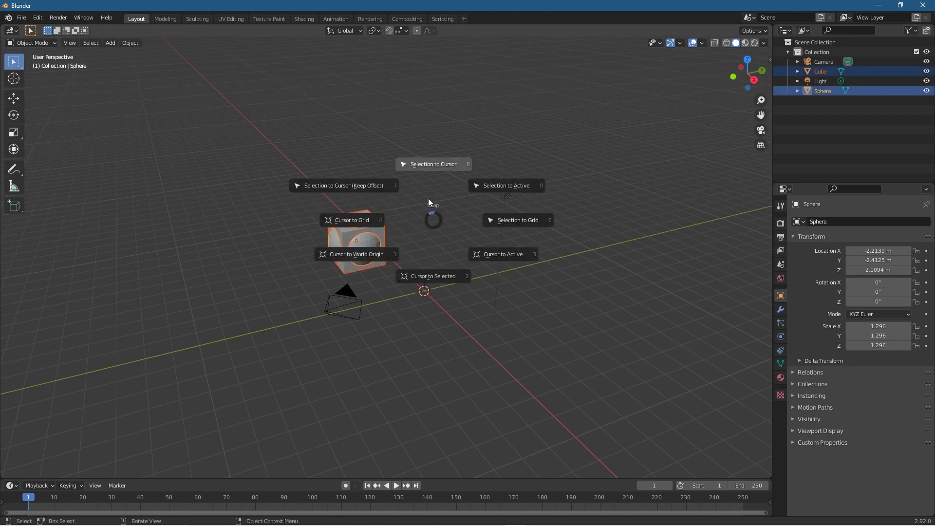
left_click(435, 164)
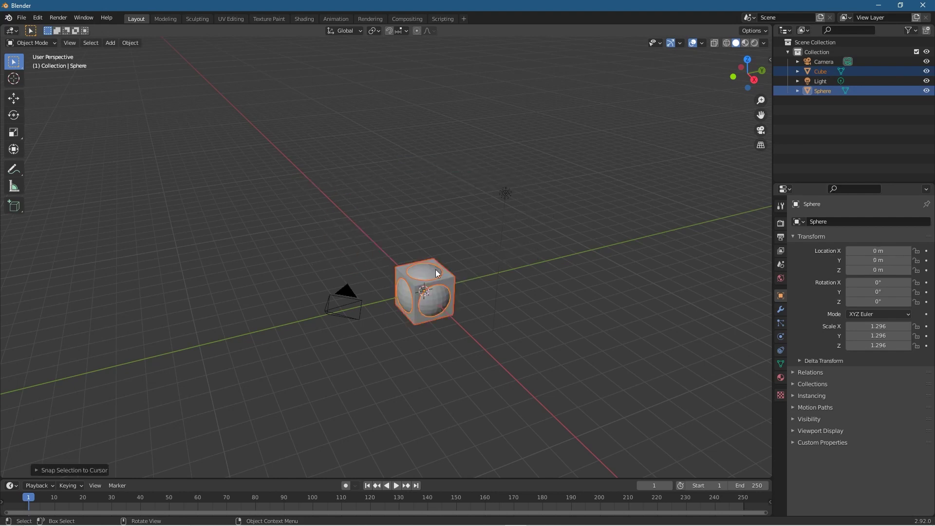
left_click(420, 349)
middle_click_drag(393, 317, 340, 321)
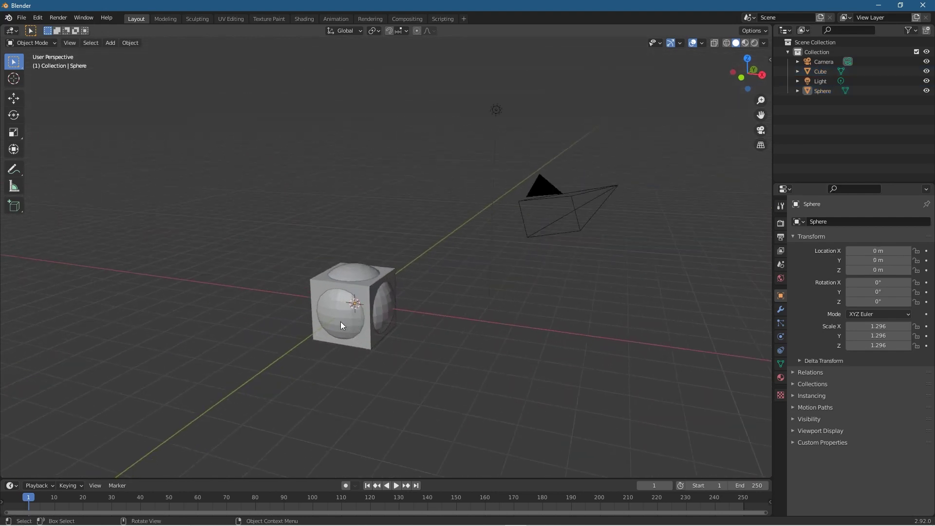
scroll(340, 321, "up", 3)
middle_click_drag(404, 297, 326, 258)
Step: Move the cube along the Y axis to 0, 5.2922, 0 m, beside the sphere
left_click(373, 226)
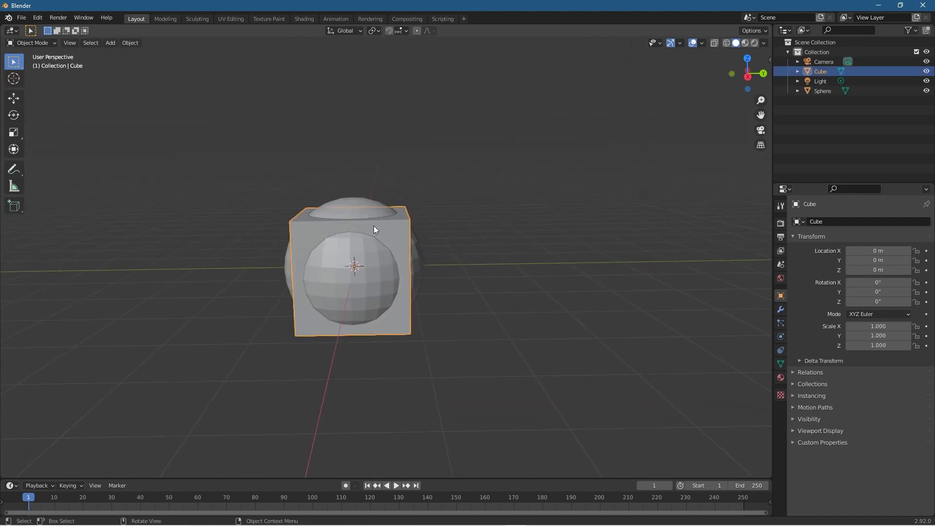
key("g")
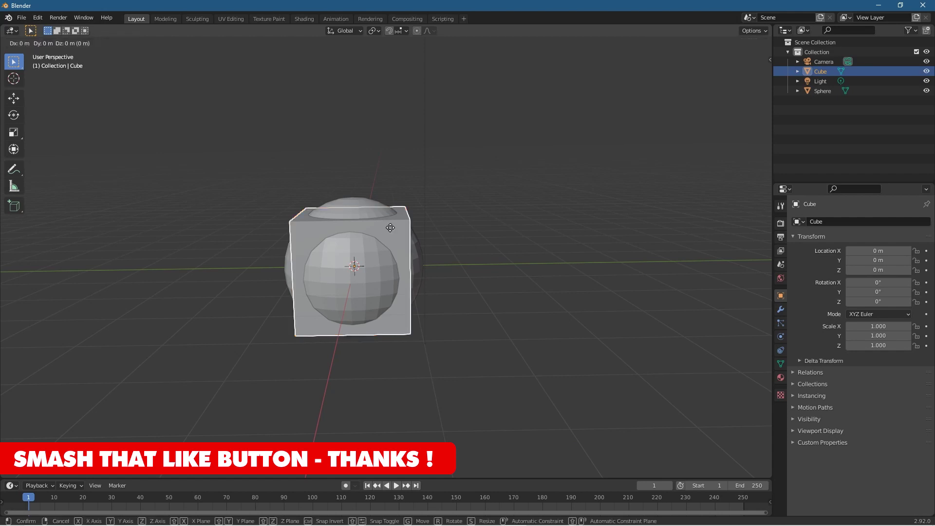
key("x")
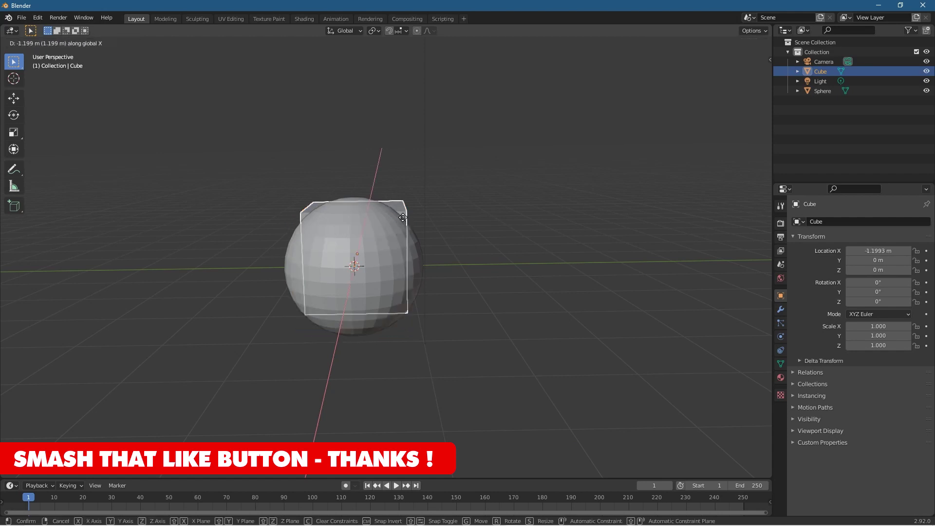
key("z")
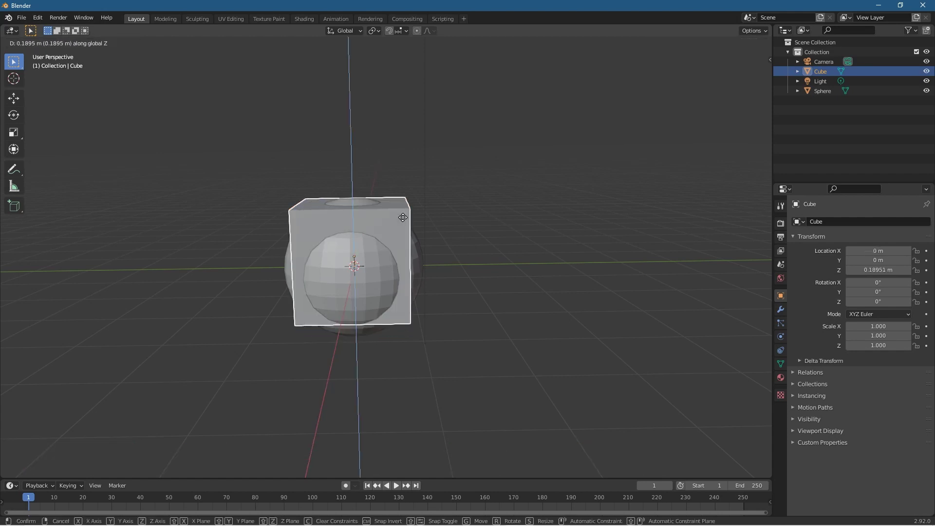
key("y")
left_click(671, 224)
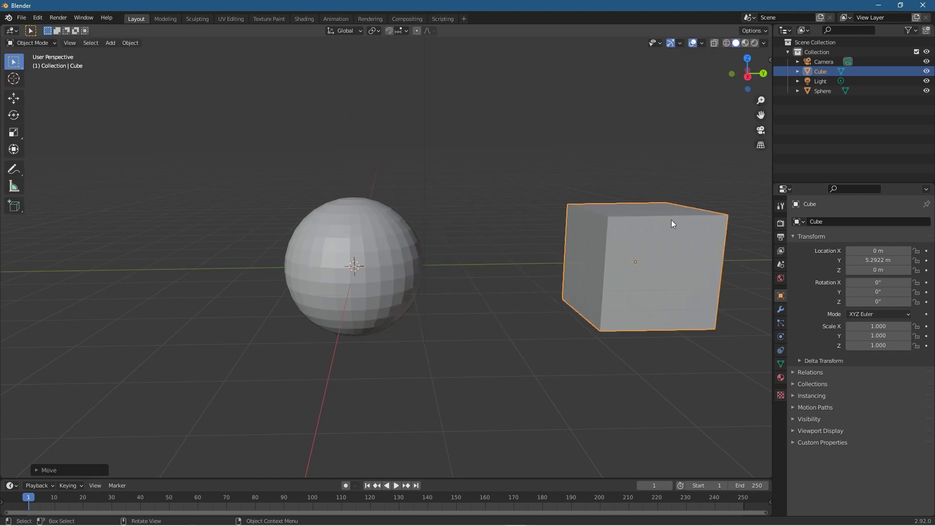
middle_click_drag(653, 285, 453, 209)
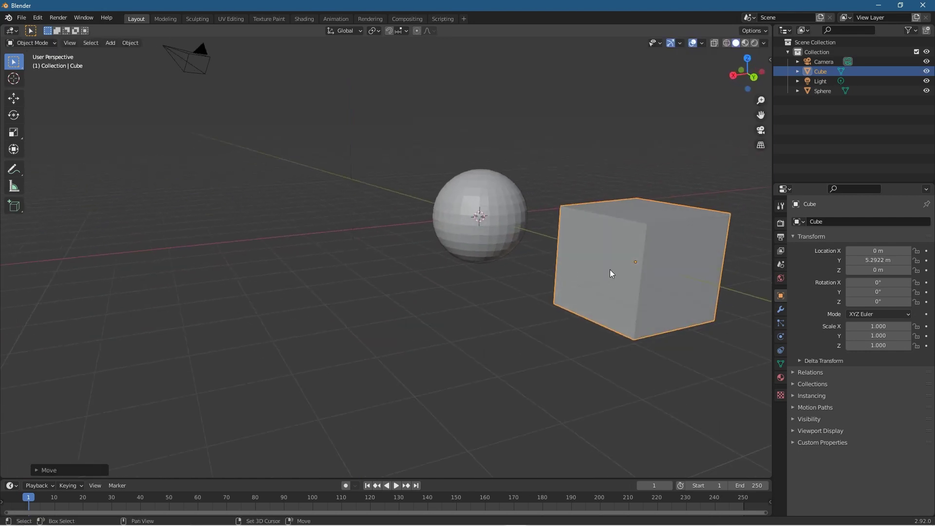
middle_click_drag(609, 271, 342, 255)
middle_click_drag(439, 262, 442, 299)
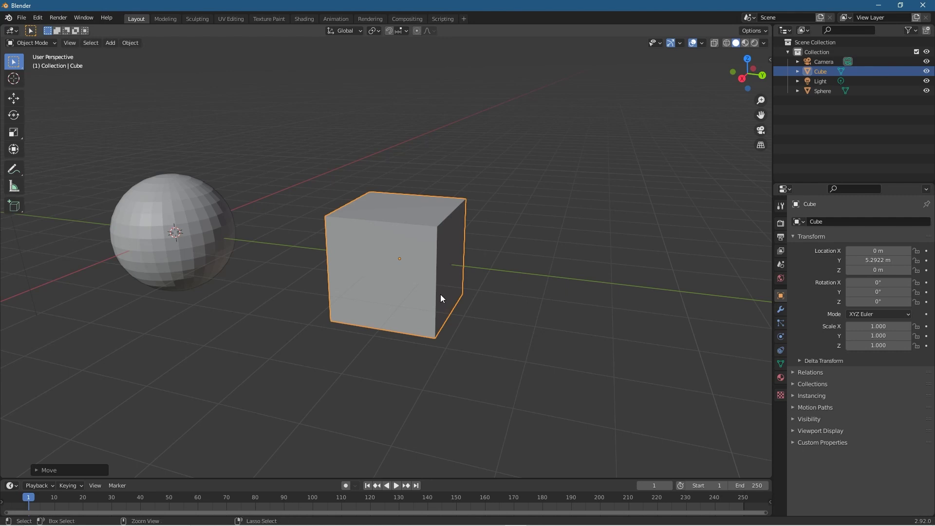
Step: Set the cube's origin to its bottom with the Origin pie
key("ctrl+alt+shift+c")
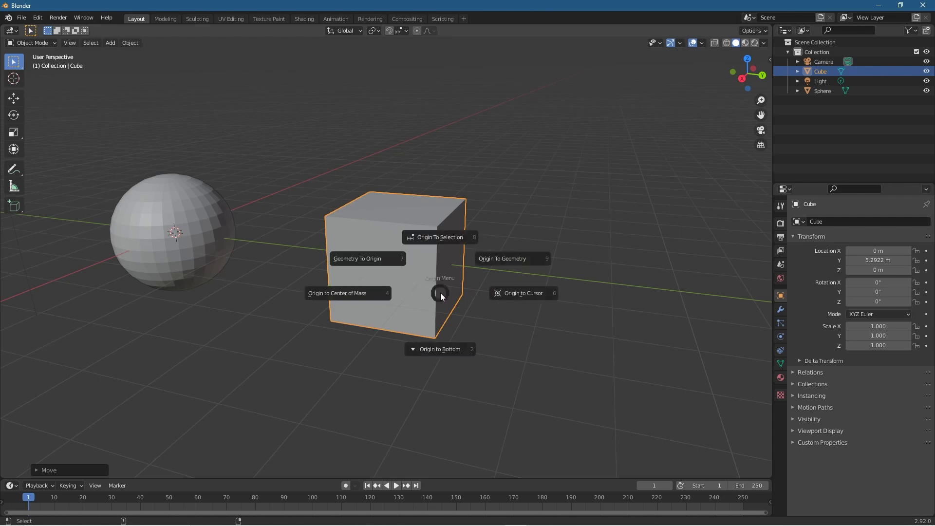
key("Escape")
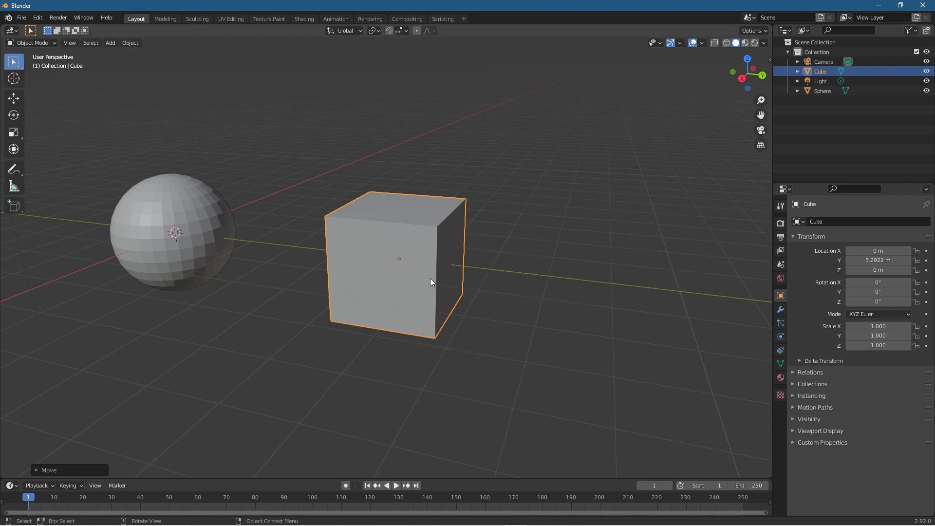
key("ctrl+alt+shift+c")
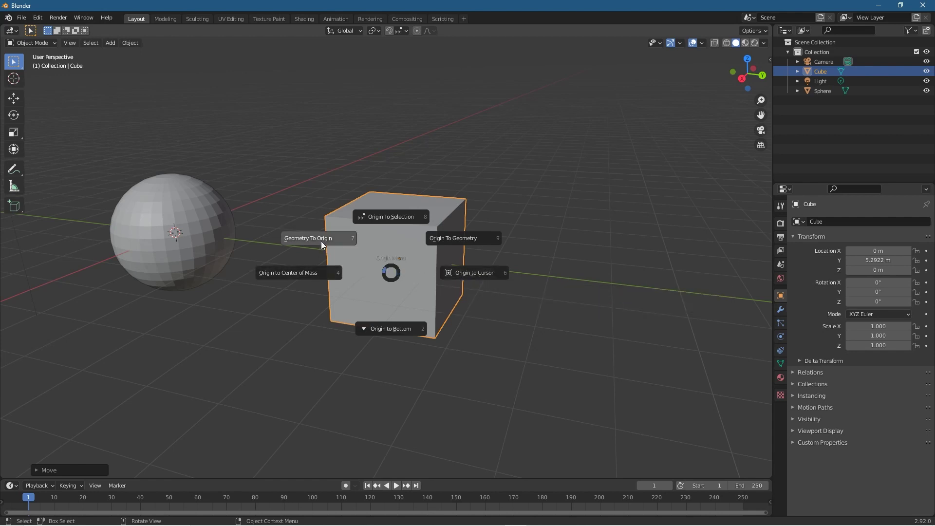
left_click(399, 329)
middle_click_drag(396, 336, 432, 319)
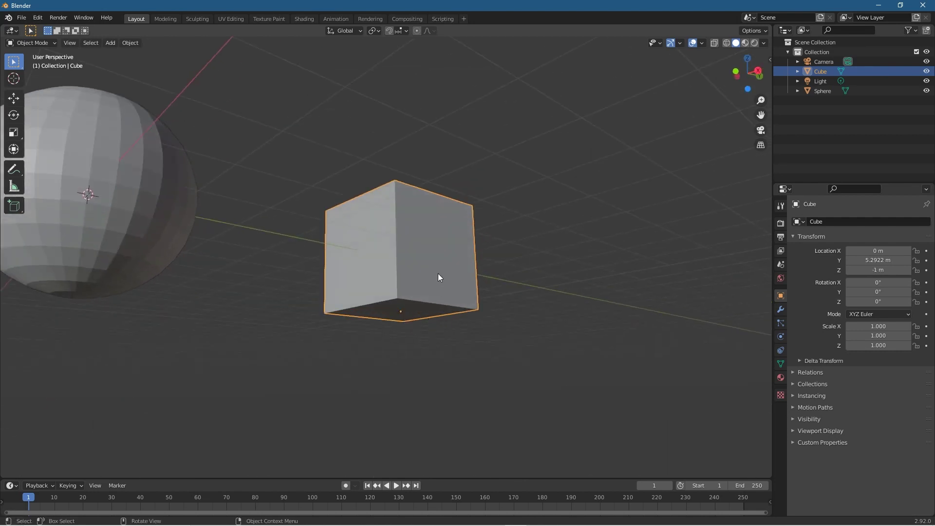
Step: Move the cube's origin to the 3D cursor, so its location reads 0, 0, 0 m
key("ctrl")
key("ctrl+shift+alt+c")
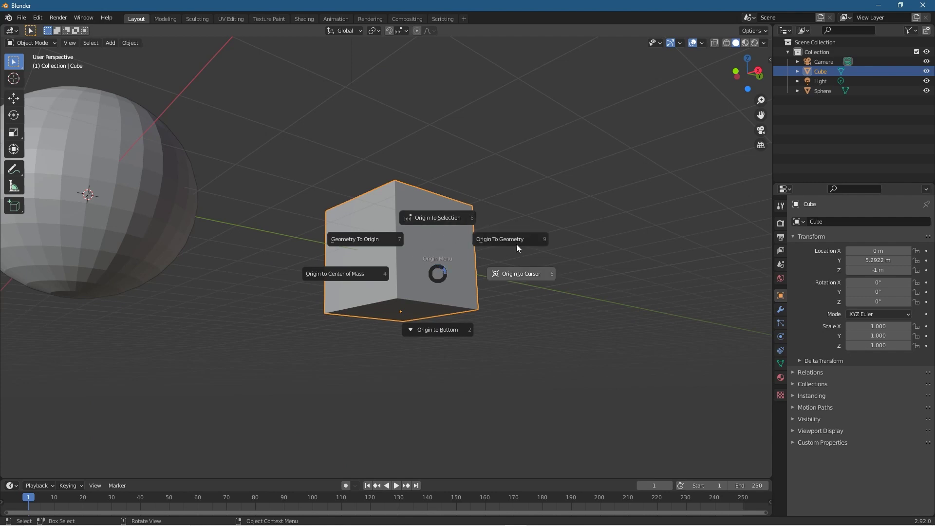
left_click(519, 280)
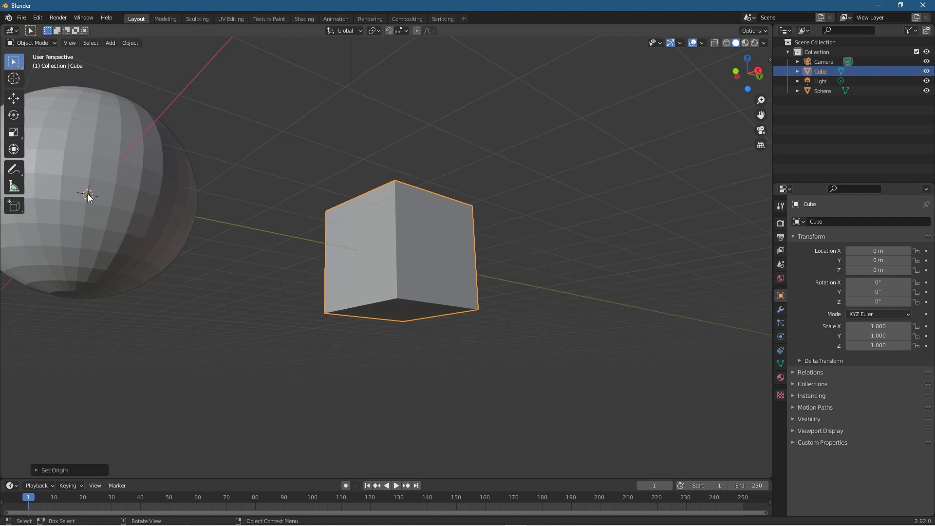
middle_click_drag(282, 227, 238, 304)
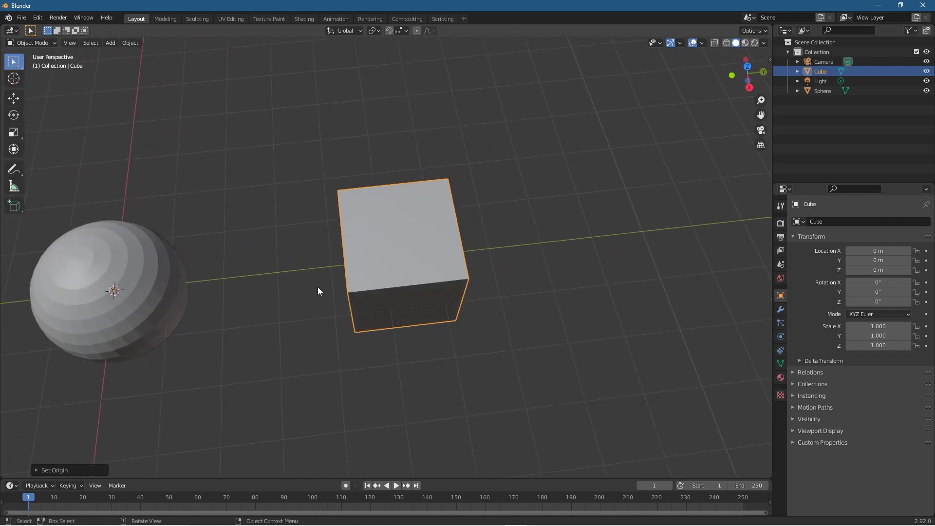
scroll(328, 282, "down", 5)
scroll(326, 329, "up", 3)
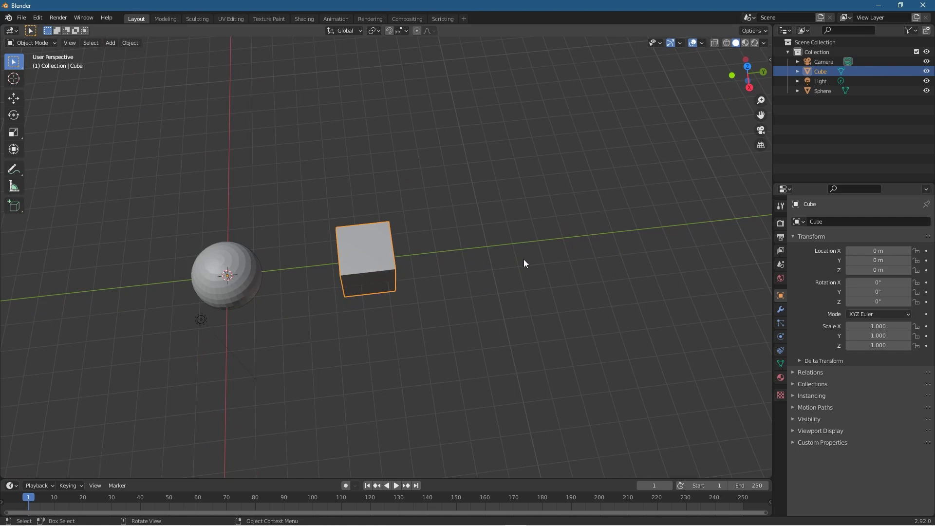
key("r")
key("z")
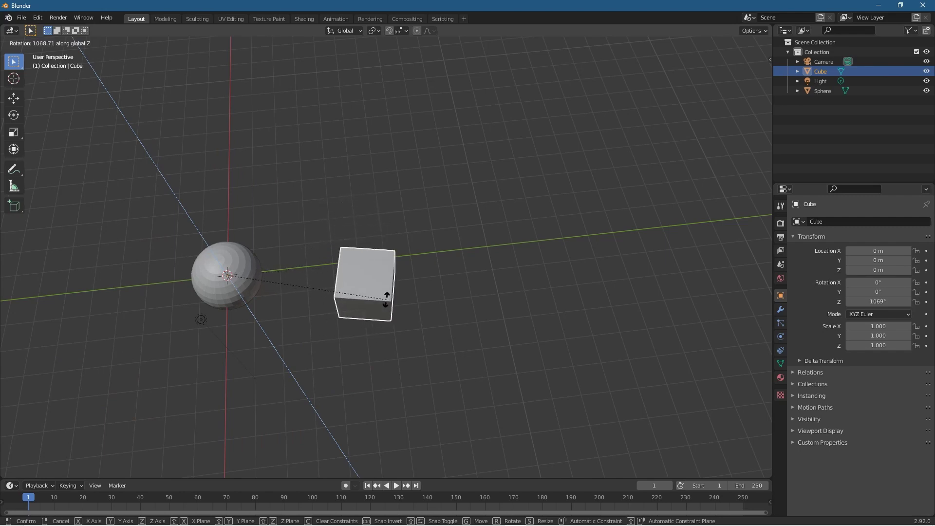
key("Escape")
middle_click_drag(318, 323, 281, 310)
key("shift")
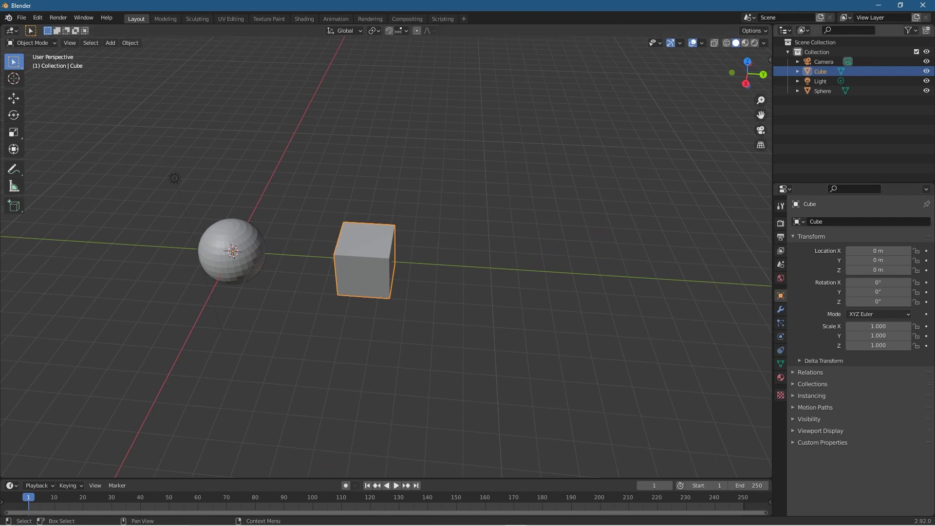
key("alt+Tab")
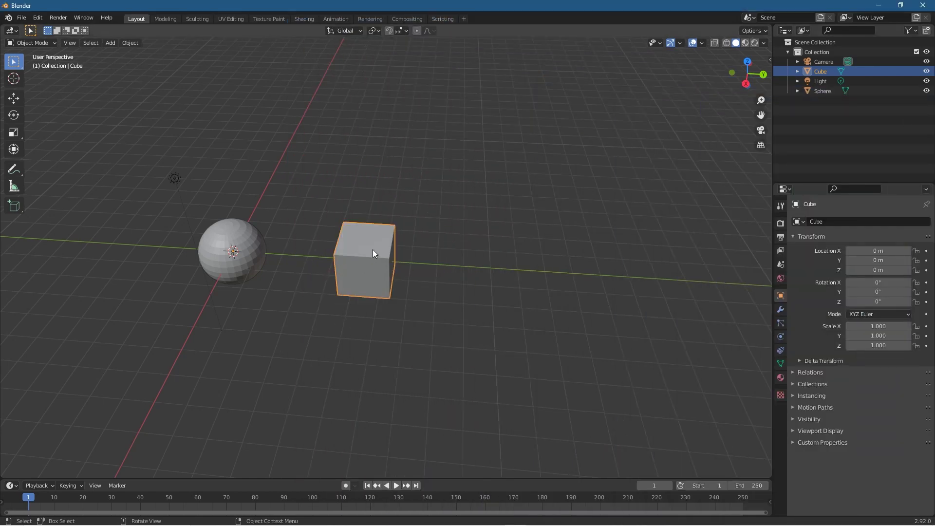
Step: Set the cube's origin to its centre of mass, restoring its location to 0, 5.2922, 0 m
key("ctrl+alt+x")
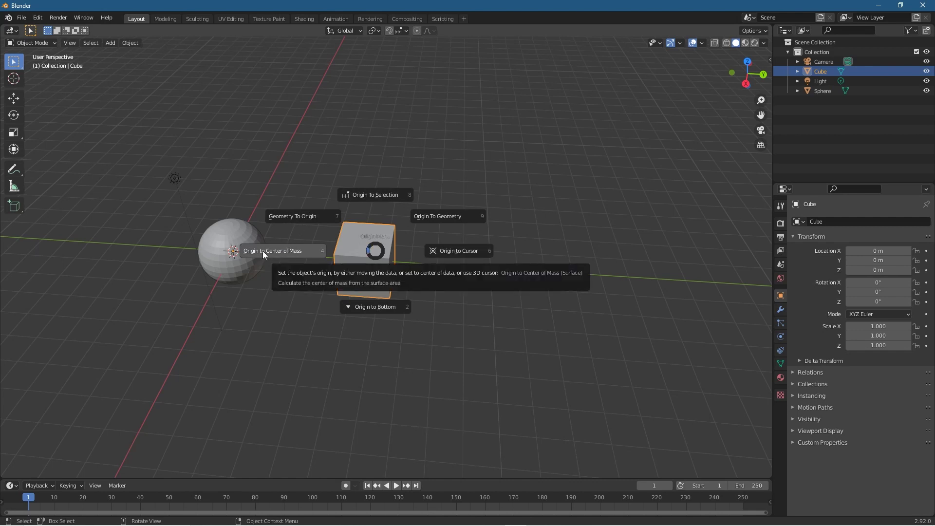
left_click(294, 252)
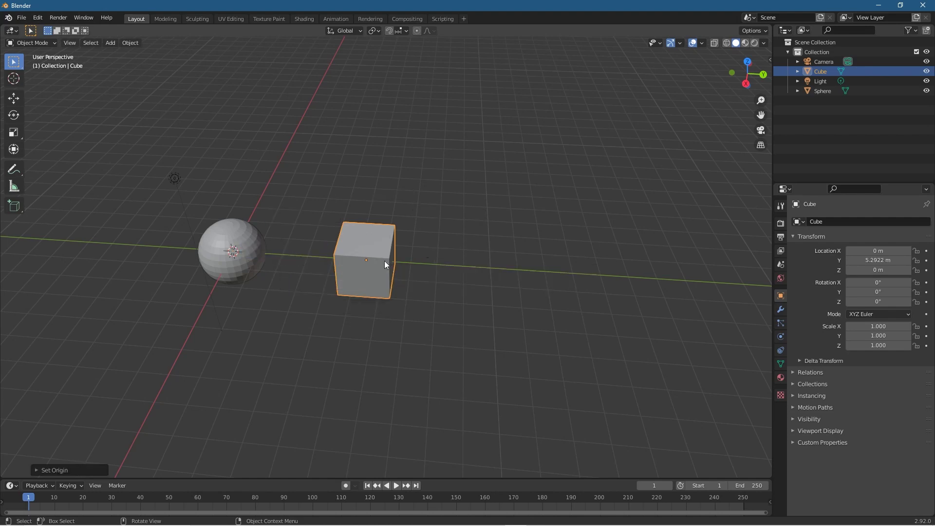
middle_click_drag(417, 263, 369, 252)
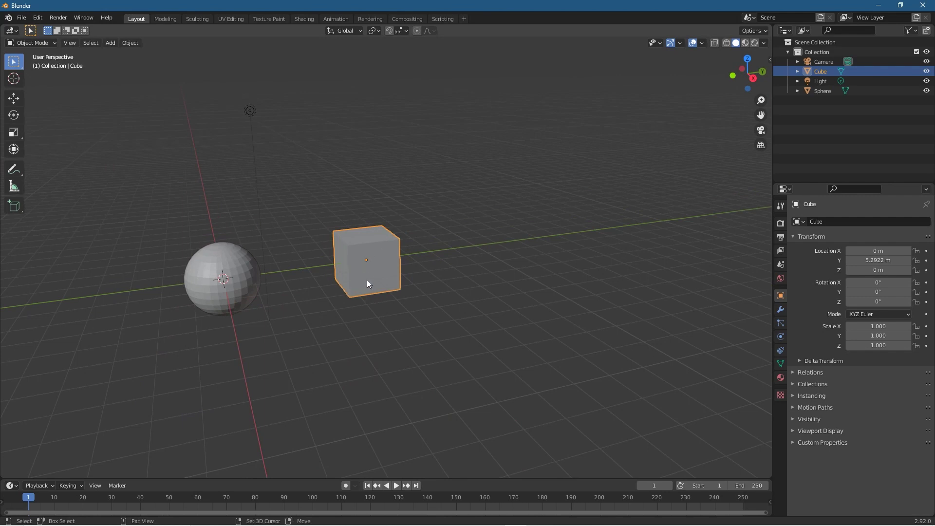
key("shift+s")
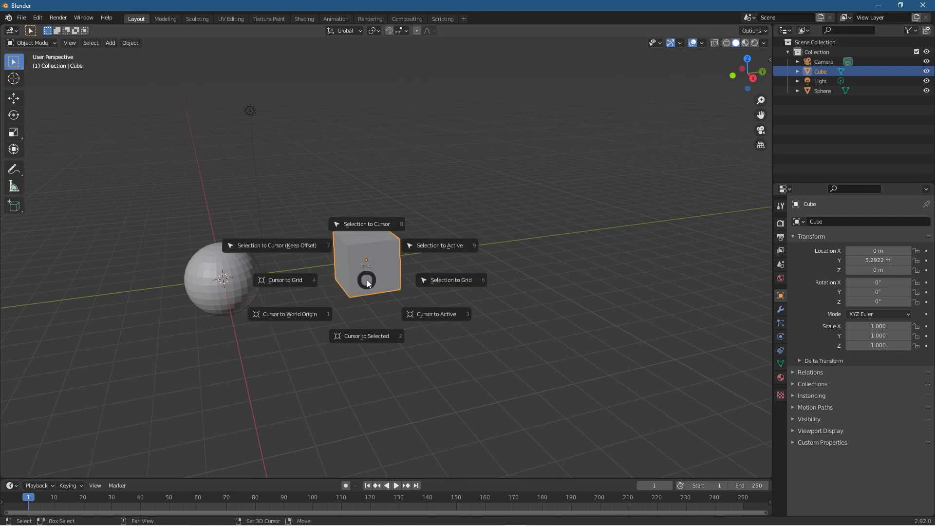
Step: Snap the cube onto the 3D cursor at 0, 0, 0 m, then check and close the hotkey screenshot
left_click(358, 226)
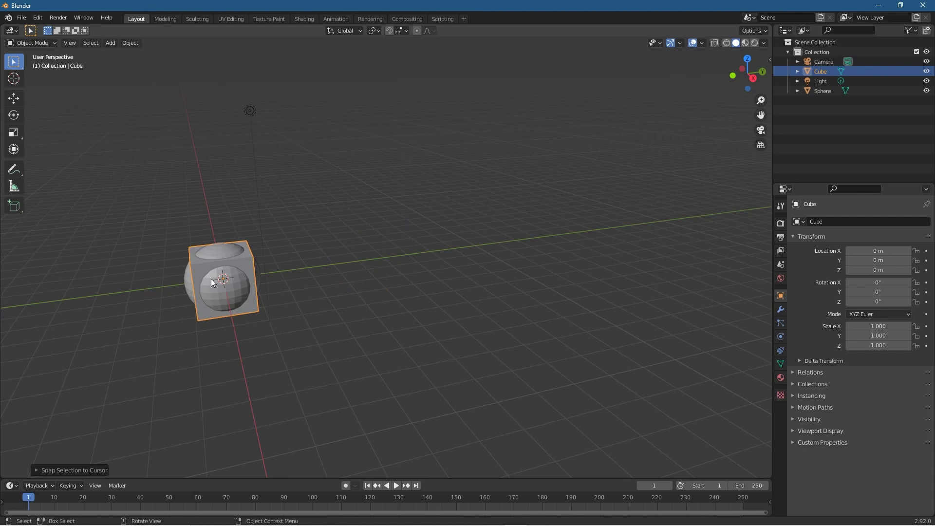
middle_click_drag(125, 366, 368, 351)
middle_click_drag(343, 288, 443, 311)
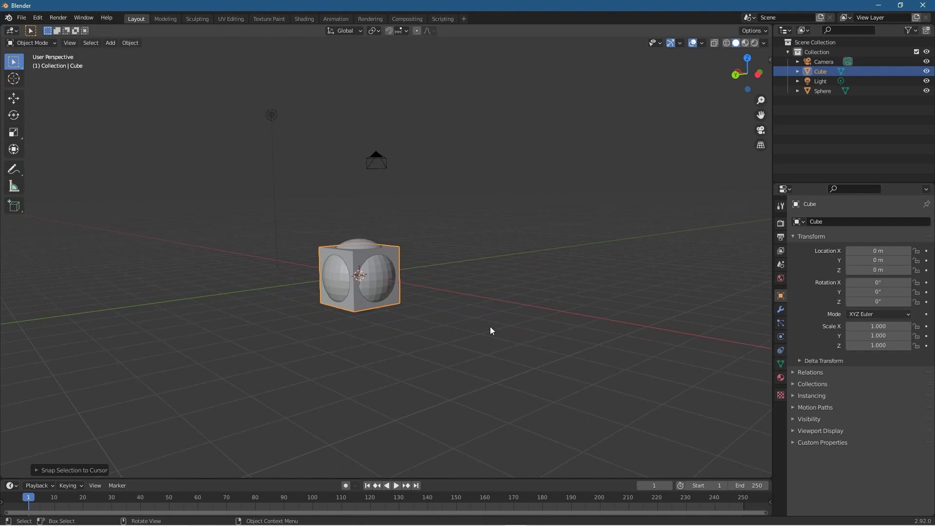
key("alt+Tab")
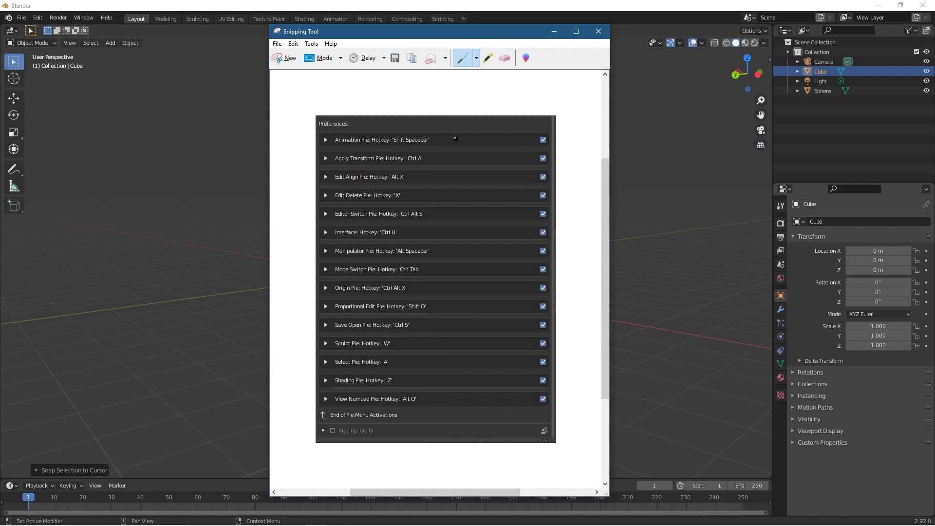
left_click(554, 31)
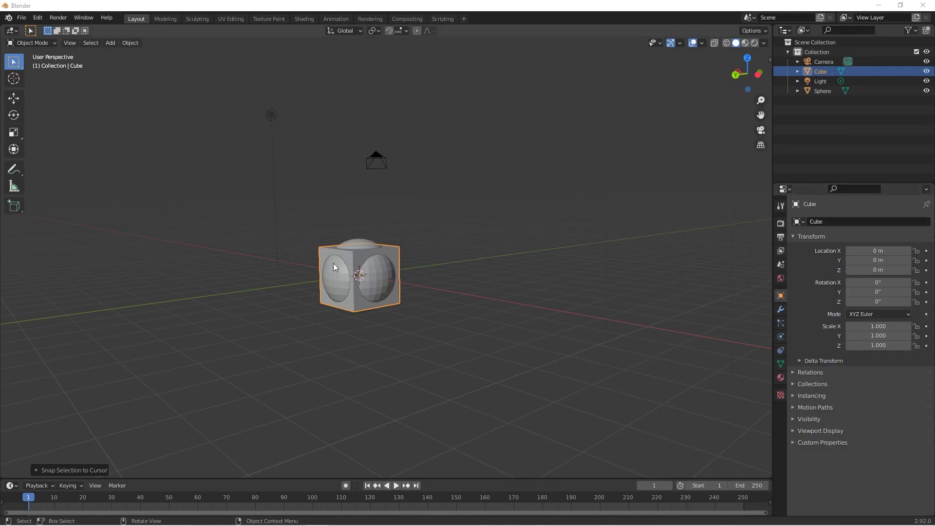
Step: Start quitting Blender, then cancel the close prompt
middle_click_drag(287, 297, 265, 328)
scroll(421, 306, "up", 5)
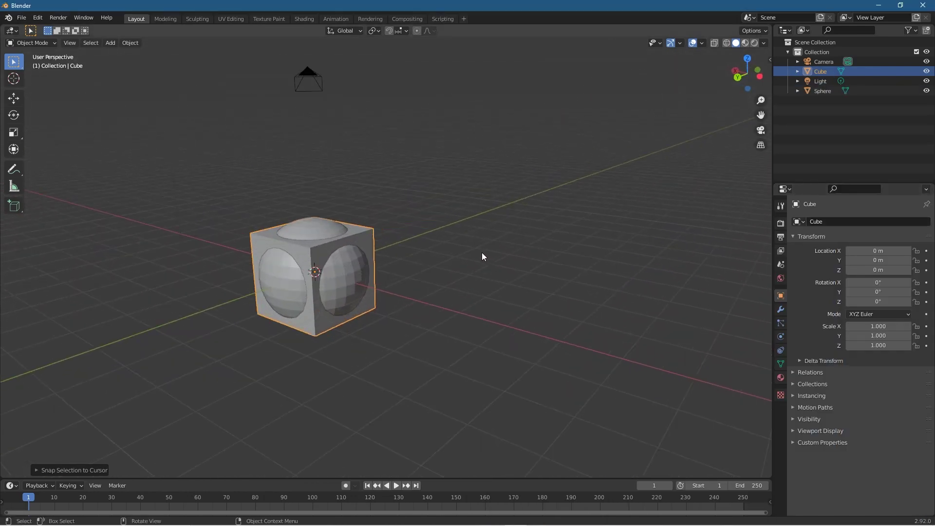
left_click(922, 5)
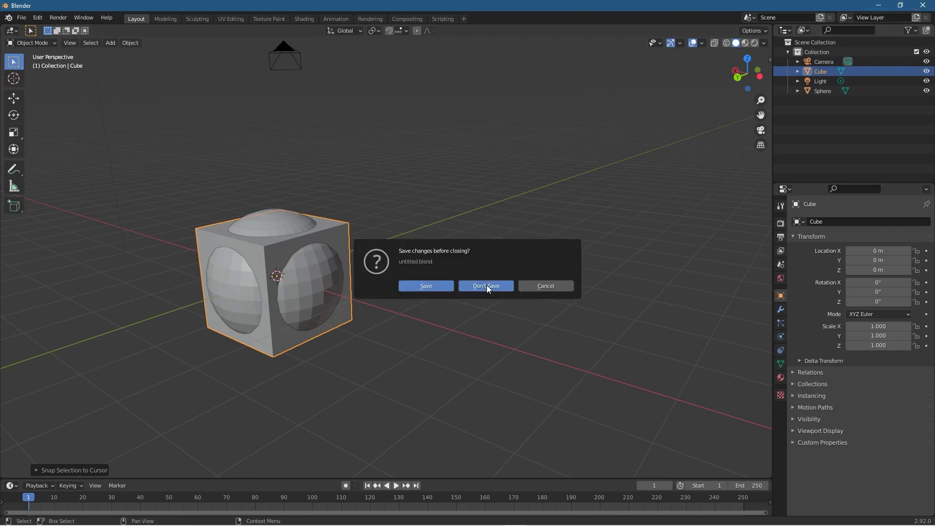
left_click(554, 286)
Step: Review the 3D Viewport Pie Menus add-on in Preferences, close it, and quit Blender
left_click(39, 18)
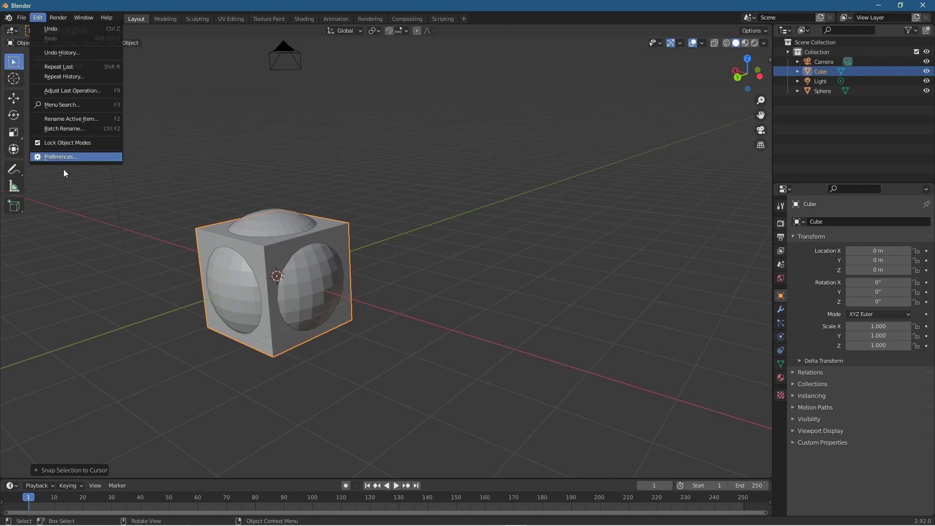
left_click(61, 157)
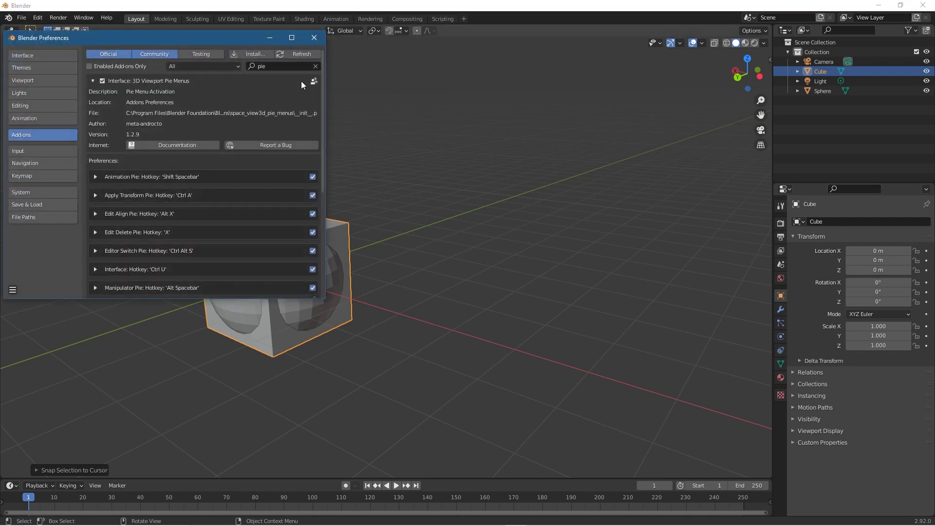
left_click(12, 290)
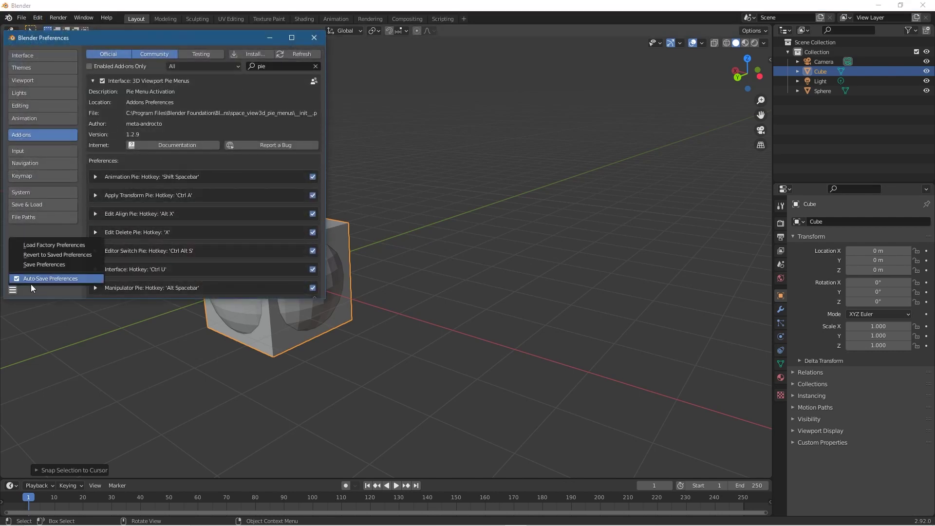
left_click(314, 38)
left_click(922, 4)
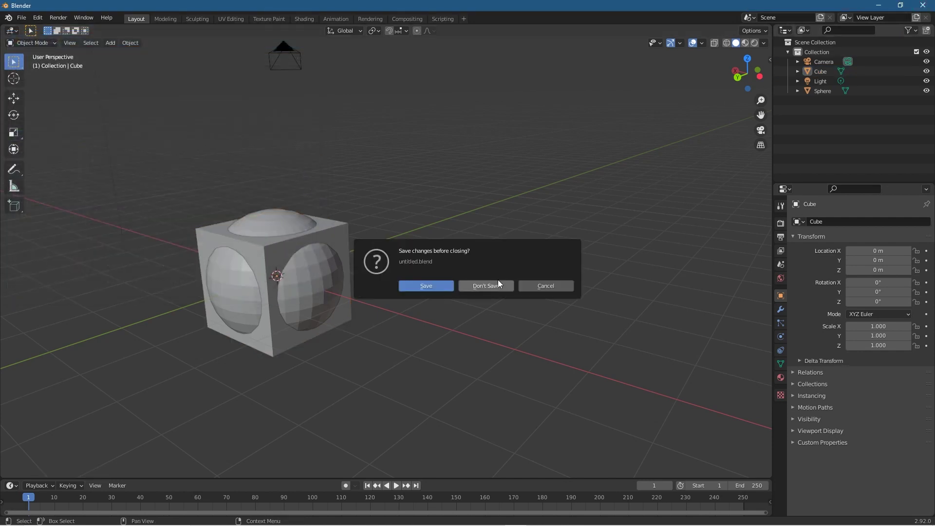